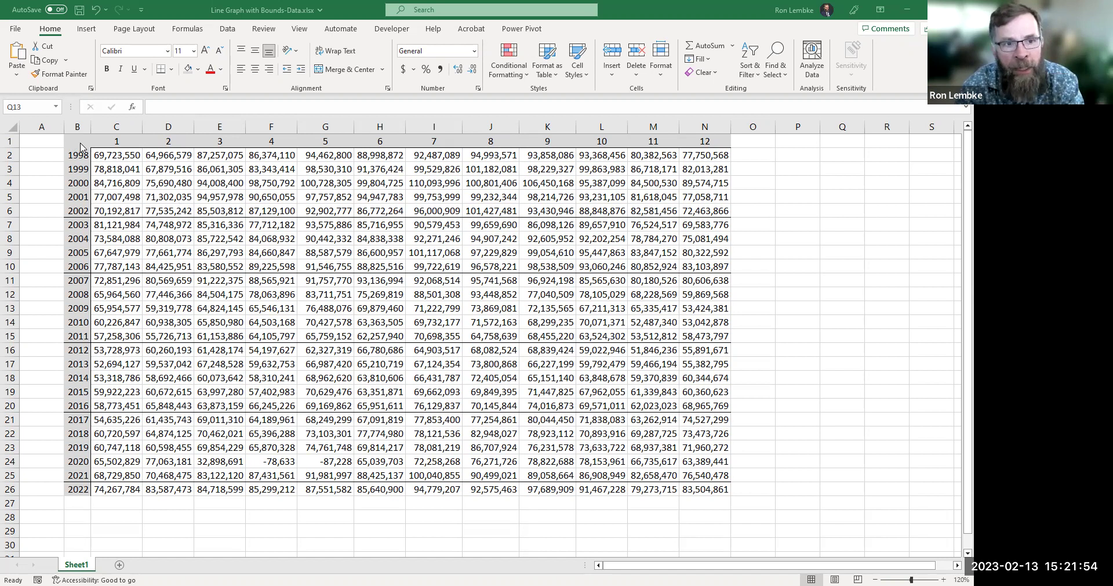
# Insert a 2-D line chart of the table range B1:N26
pyautogui.moveTo(81, 146); pyautogui.dragTo(719, 490)
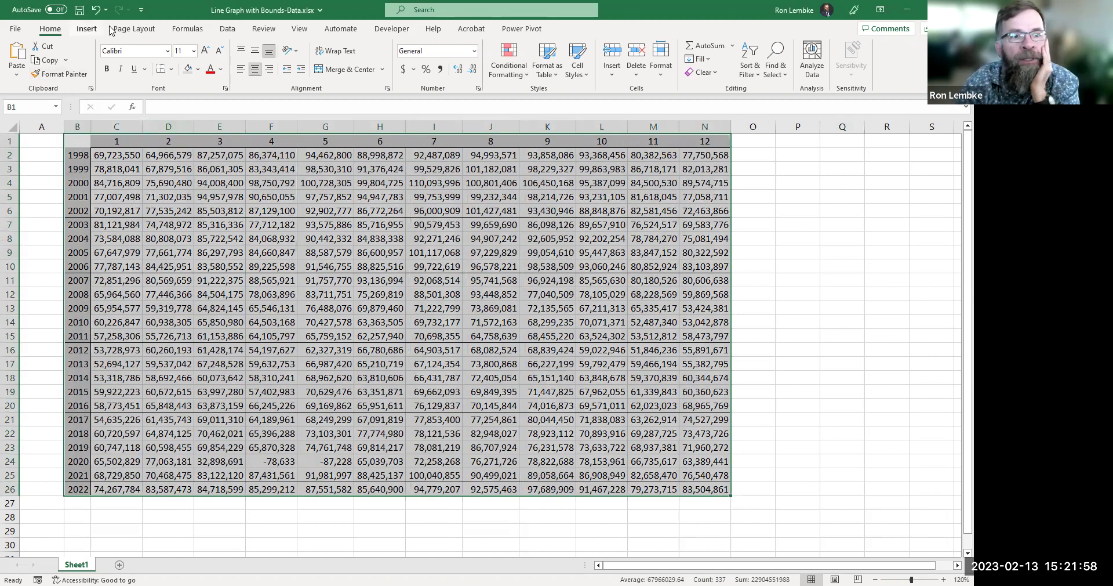
pyautogui.click(87, 29)
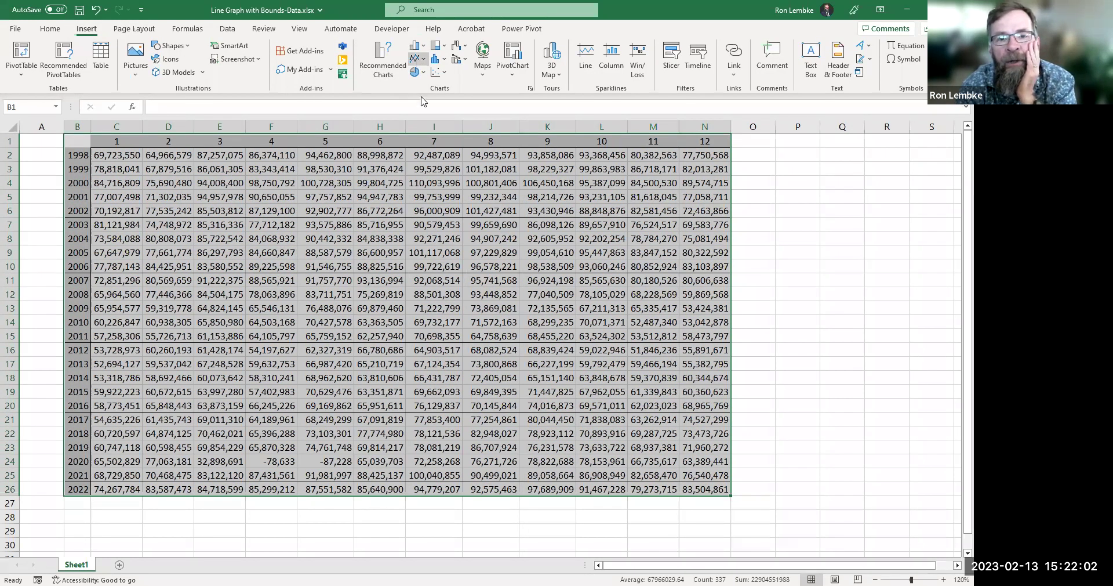
pyautogui.click(417, 59)
pyautogui.click(425, 98)
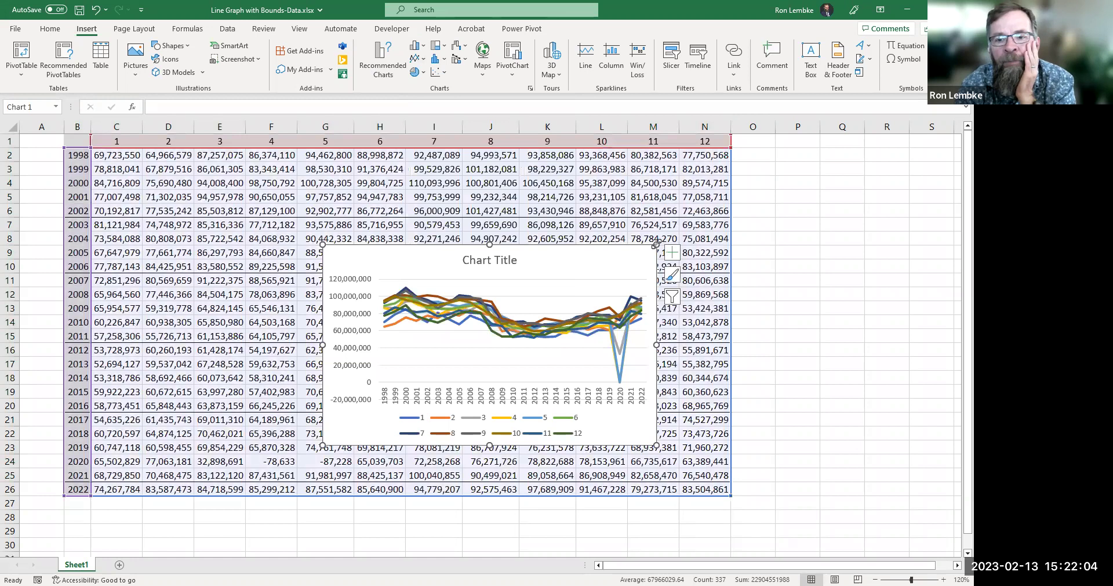
# Enlarge the chart and switch rows/columns so months 1–12 form the x-axis
pyautogui.moveTo(658, 243); pyautogui.dragTo(709, 195)
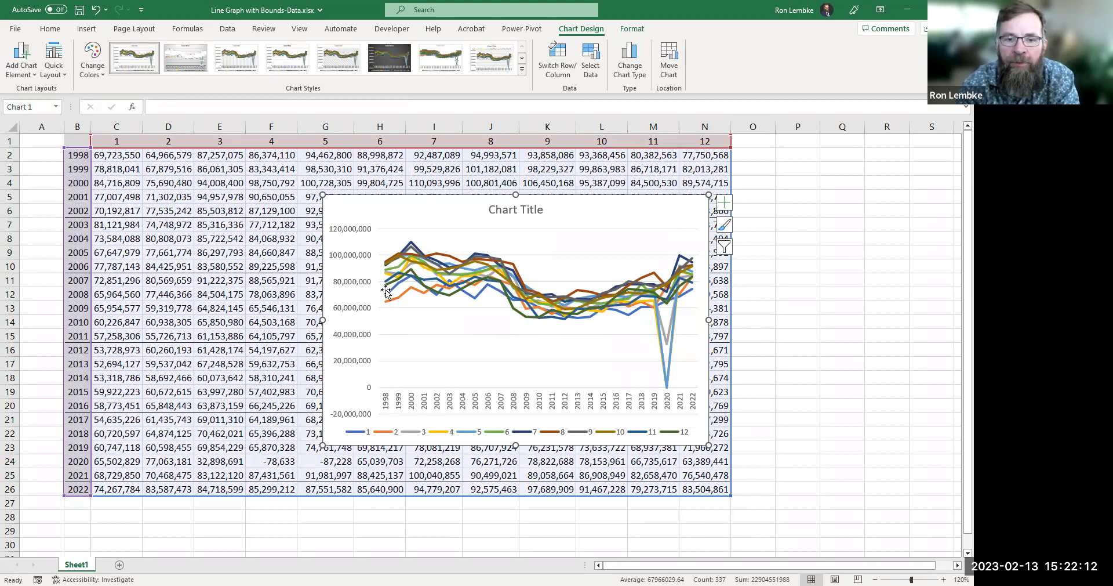
pyautogui.moveTo(386, 262)
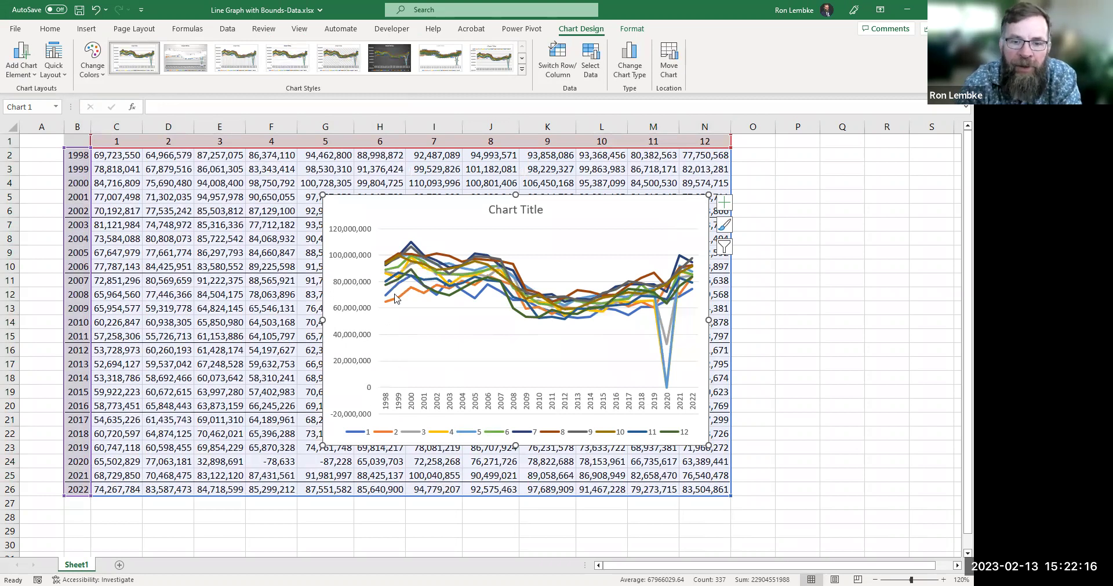
pyautogui.click(557, 63)
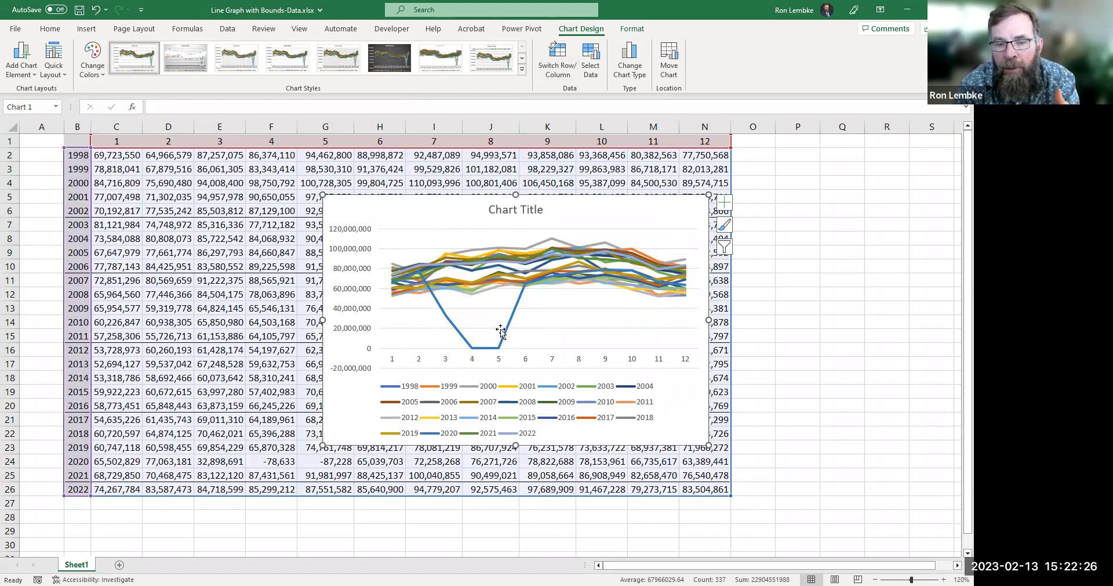
# Replace the chart title text with 'All Data, 1998-2022'
pyautogui.click(503, 208)
pyautogui.doubleClick(503, 207)
pyautogui.doubleClick(504, 211)
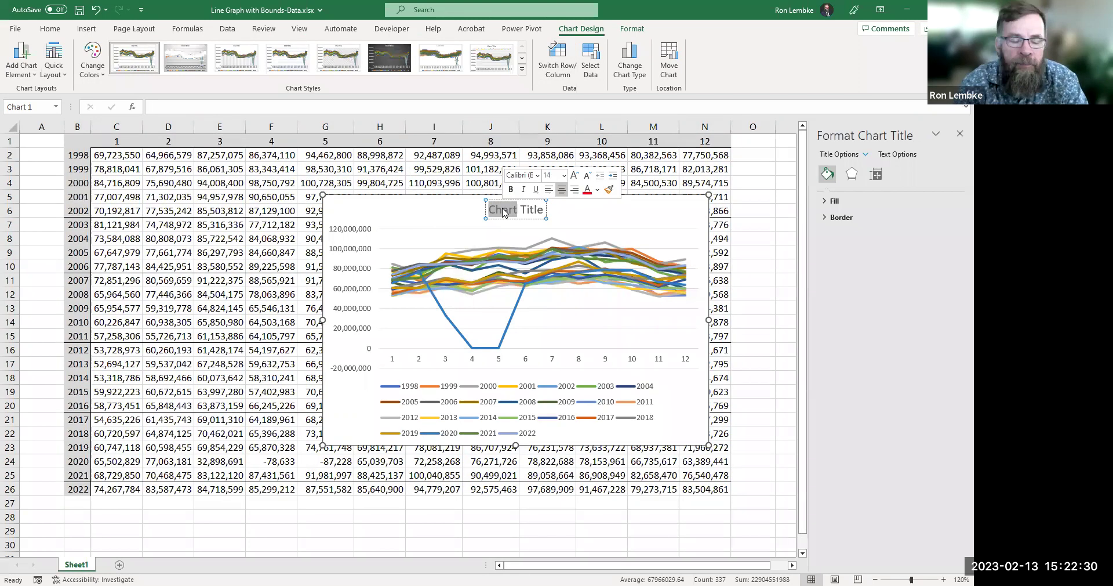
pyautogui.tripleClick(504, 211)
pyautogui.write('All Data')
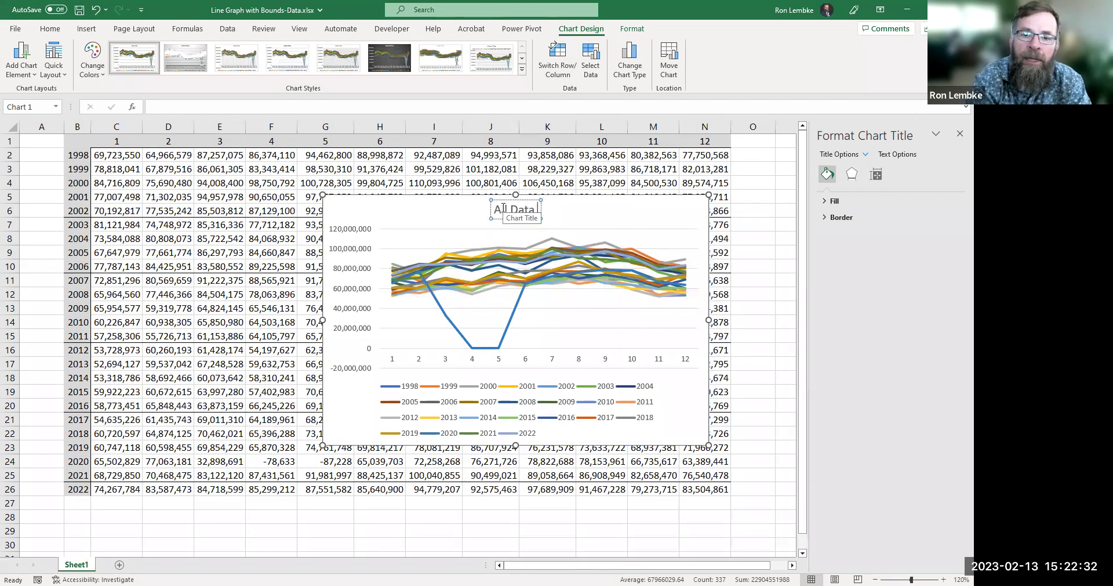
pyautogui.write(', 1998-2022')
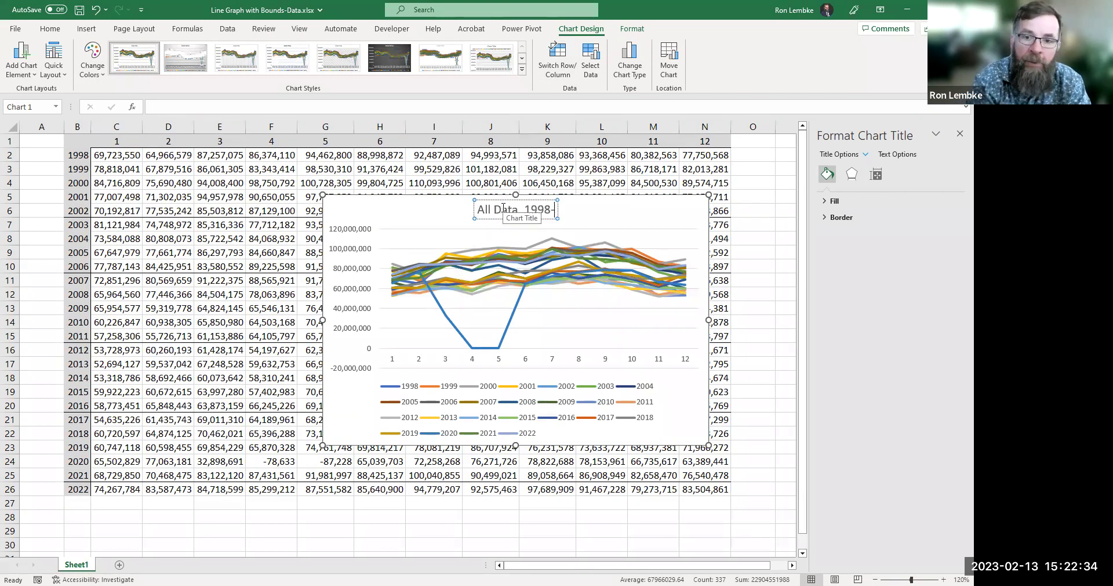
pyautogui.click(416, 223)
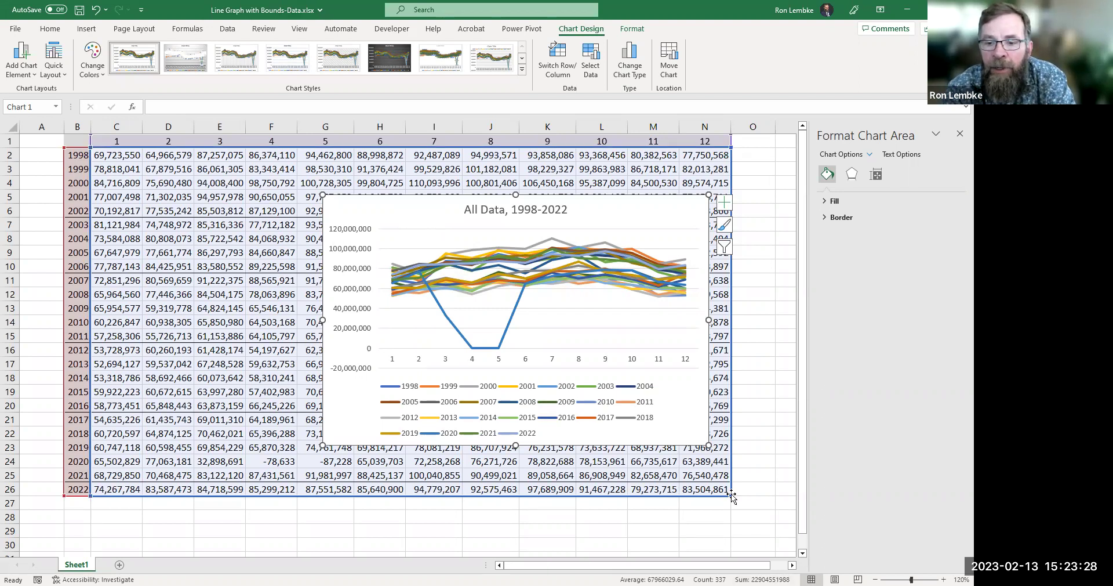
# Pull the chart's source range up from row 26 to row 23, dropping 2020–2022
pyautogui.moveTo(730, 496); pyautogui.dragTo(730, 458)
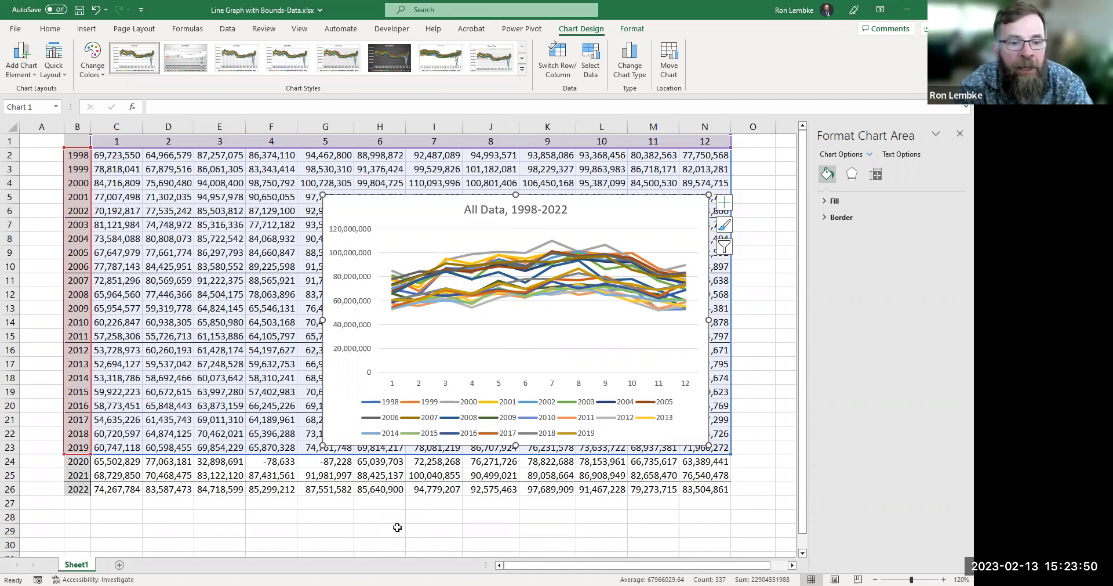
# Enter the labels Min, Max and Avg in cells B28 through B30
pyautogui.click(86, 516)
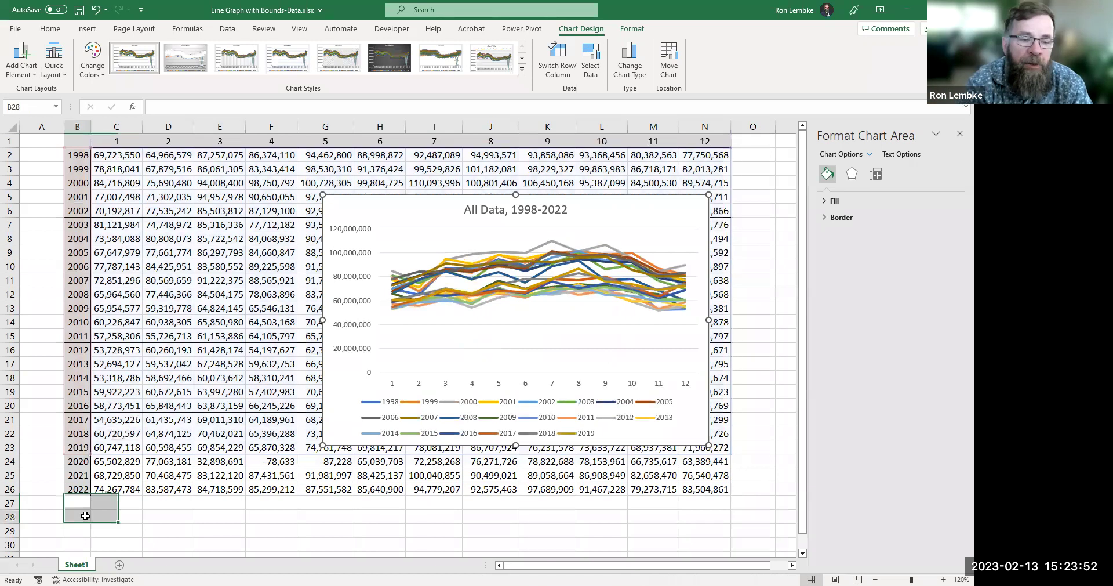
pyautogui.write('Min')
pyautogui.press('Return')
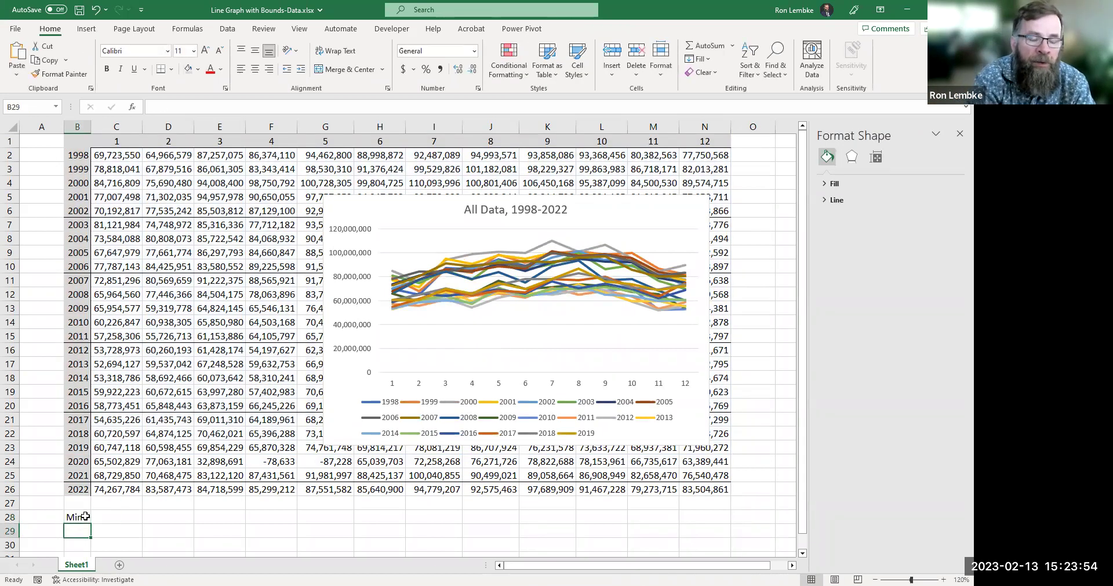
pyautogui.write('Max')
pyautogui.press('Return')
pyautogui.write('Avg')
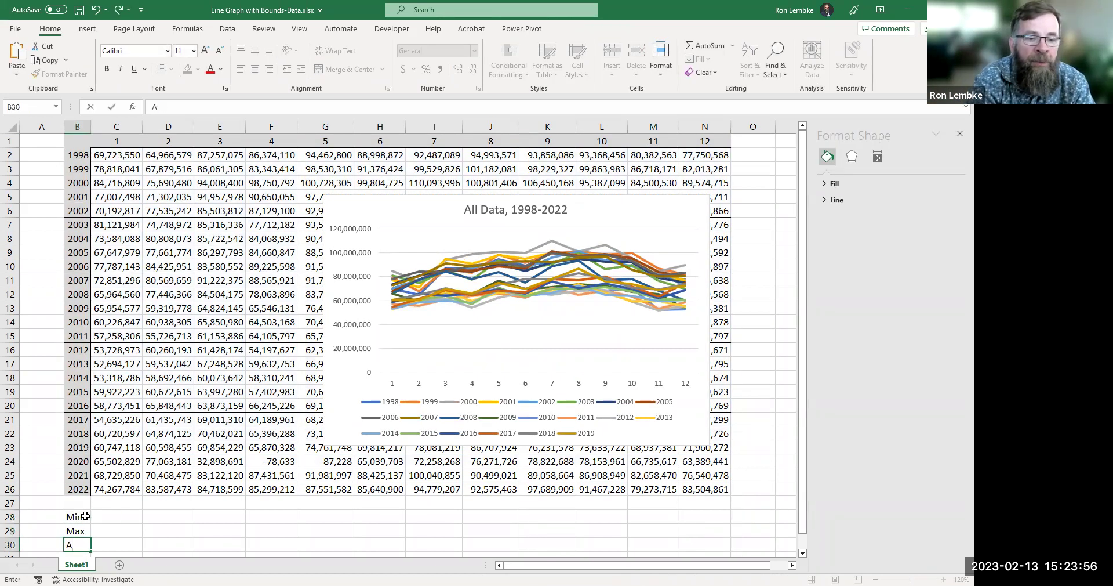
pyautogui.press('Tab')
# Enter =MIN(C2:C23) in C28 and =MAX(C2:C23) in C29
pyautogui.press('Up')
pyautogui.press('Up')
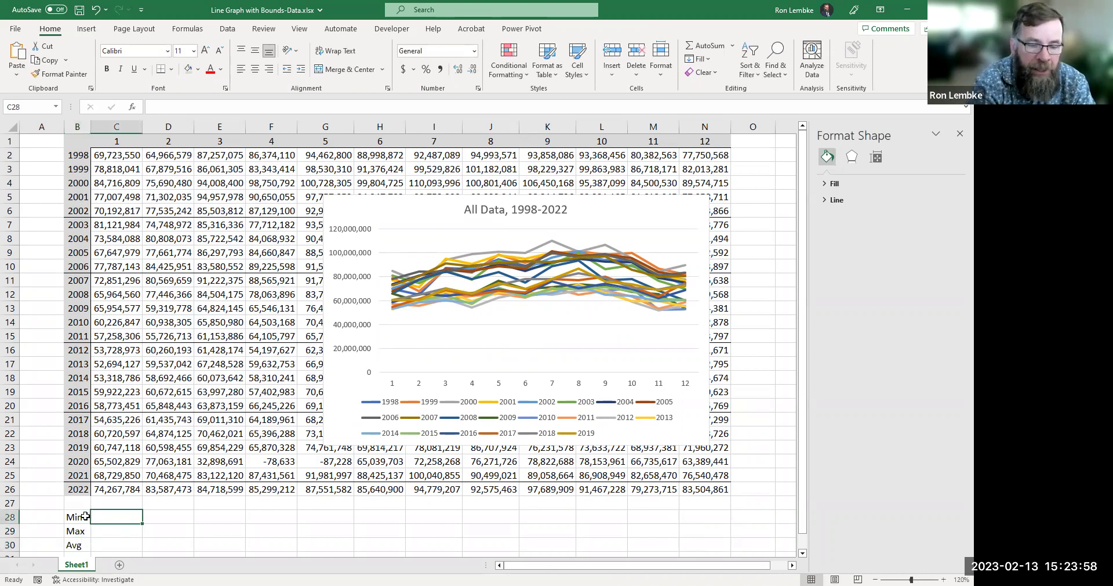
pyautogui.write('=')
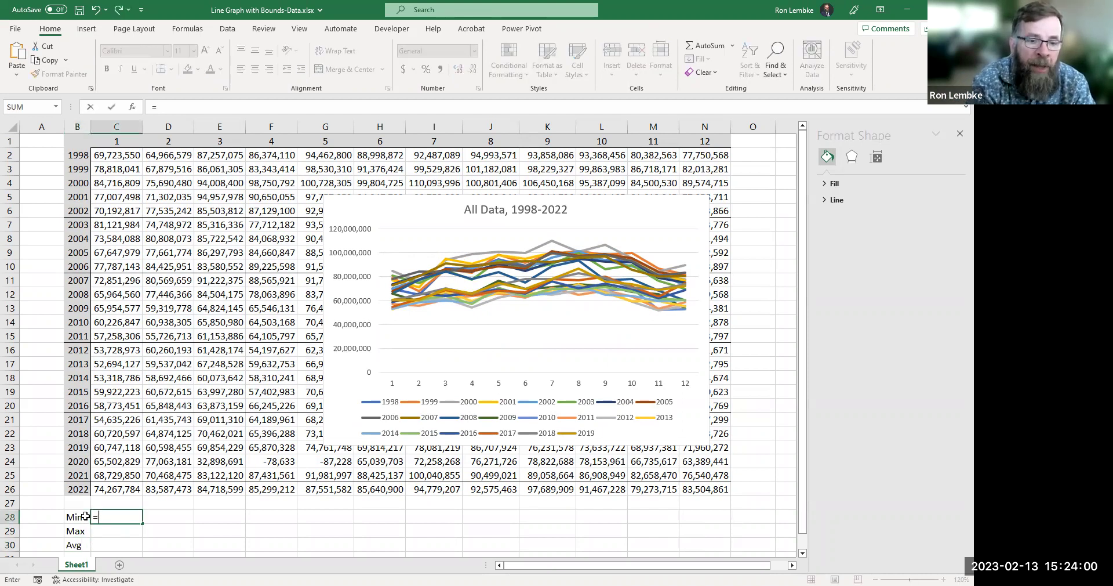
pyautogui.write('min(')
pyautogui.press('Up')
pyautogui.press('Up')
pyautogui.press('Up')
pyautogui.press('Up')
pyautogui.press('Up')
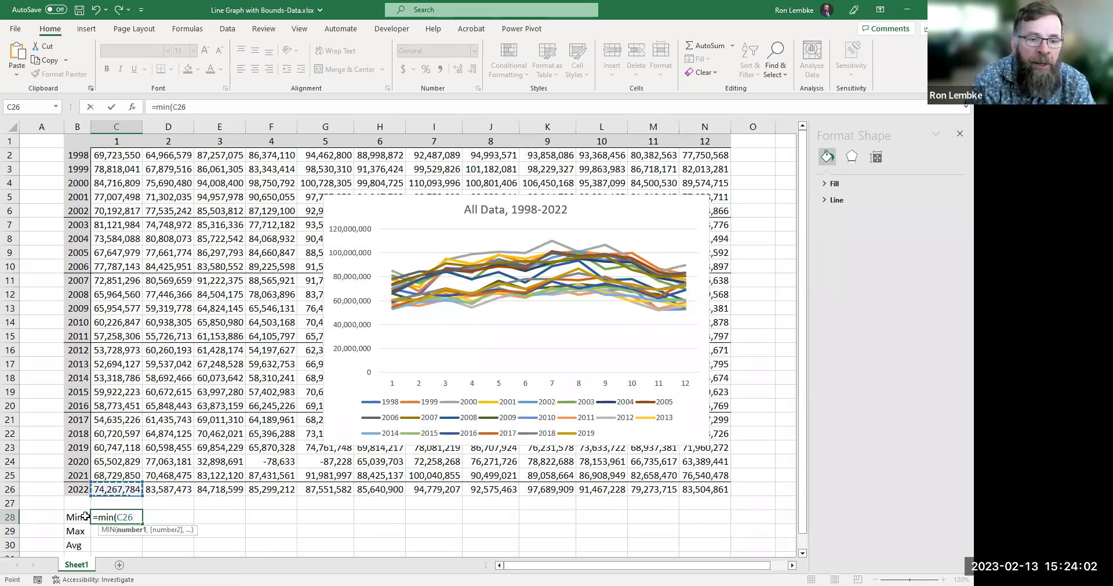
pyautogui.hotkey('ctrl', 'shift', 'Up')
pyautogui.hotkey('shift', 'Down')
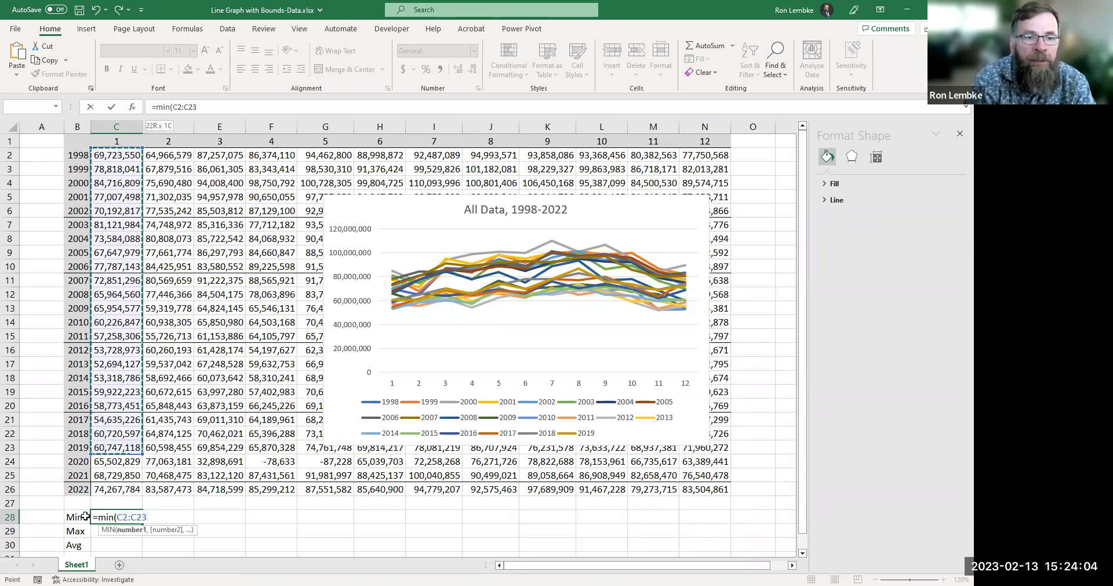
pyautogui.write(')')
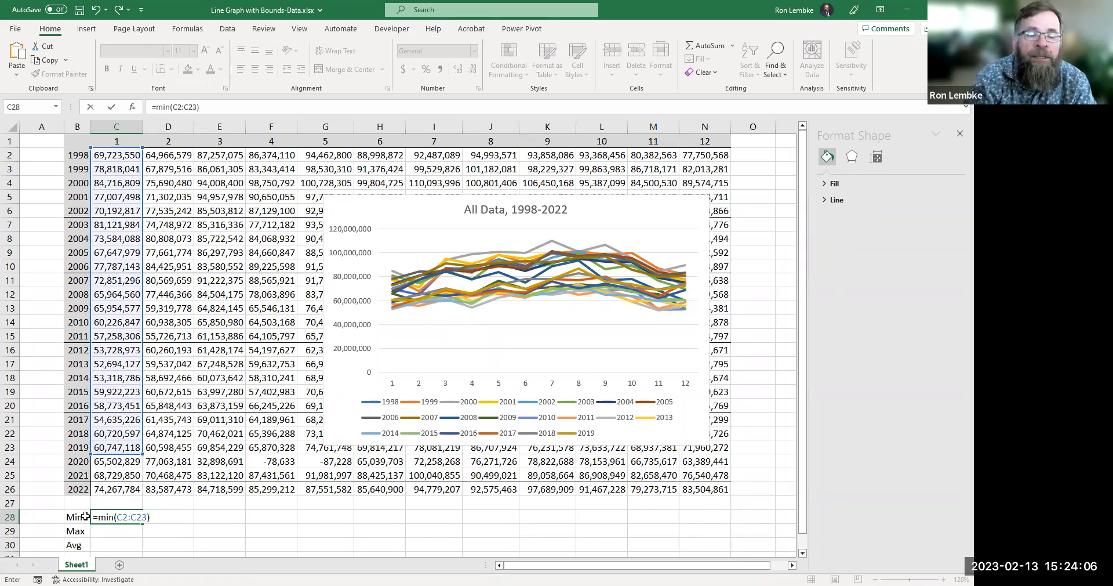
pyautogui.press('Return')
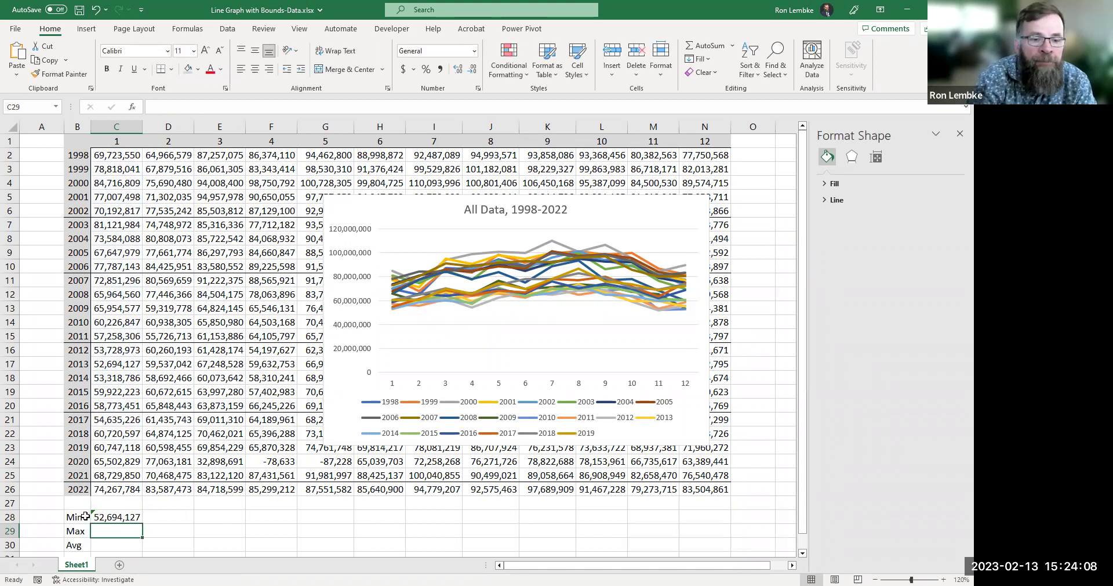
pyautogui.write('=')
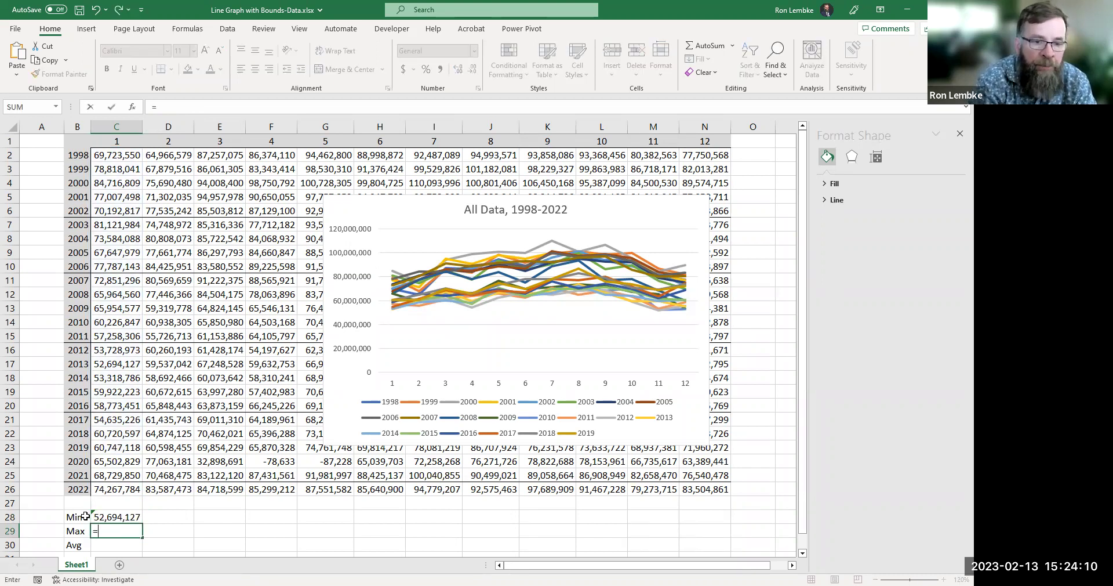
pyautogui.write('max(')
pyautogui.press('Up')
pyautogui.press('Up')
pyautogui.press('Up')
pyautogui.press('Up')
pyautogui.press('Up')
pyautogui.press('Up')
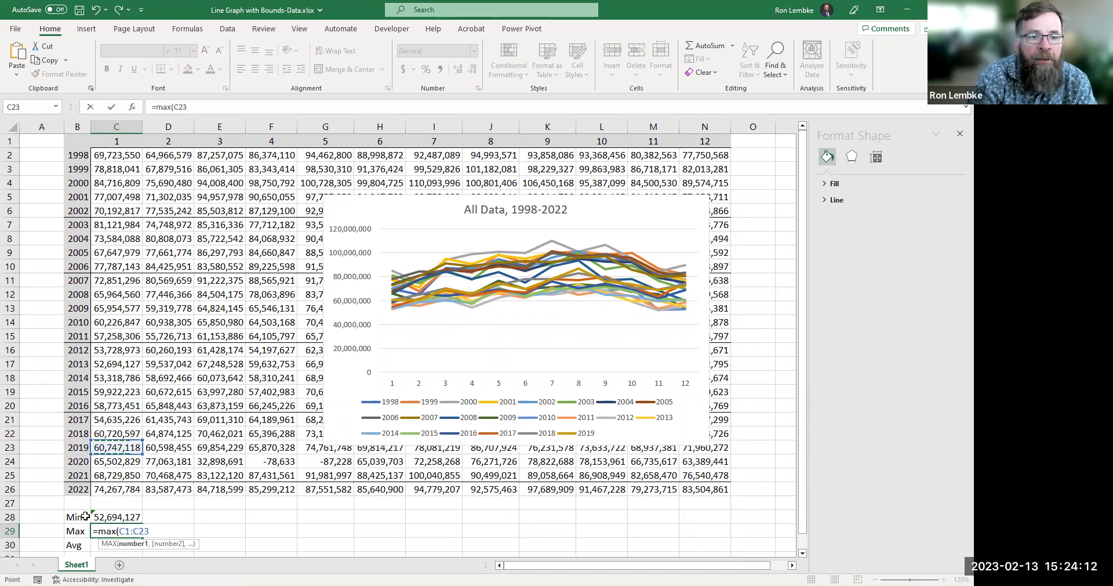
pyautogui.hotkey('ctrl', 'shift', 'Up')
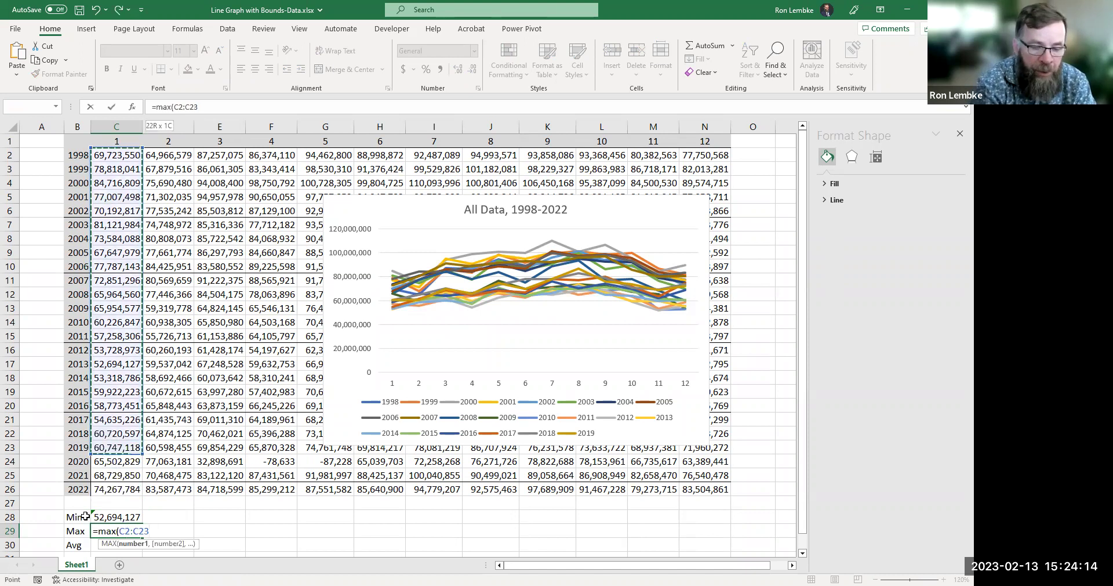
pyautogui.write(')')
pyautogui.press('Return')
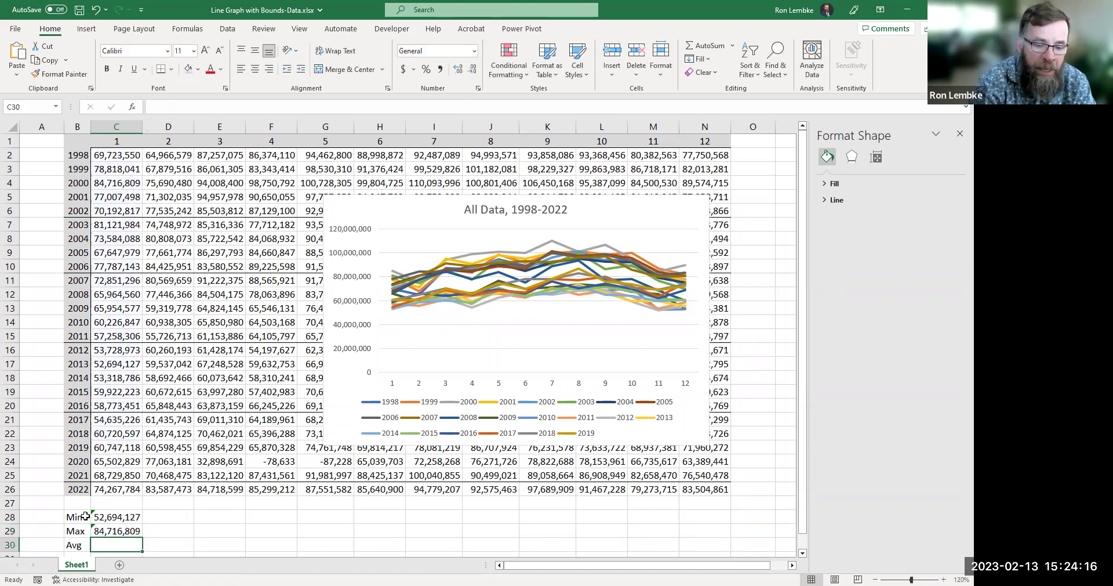
# Enter =AVERAGE(C2:C23) in C30
pyautogui.write('=average')
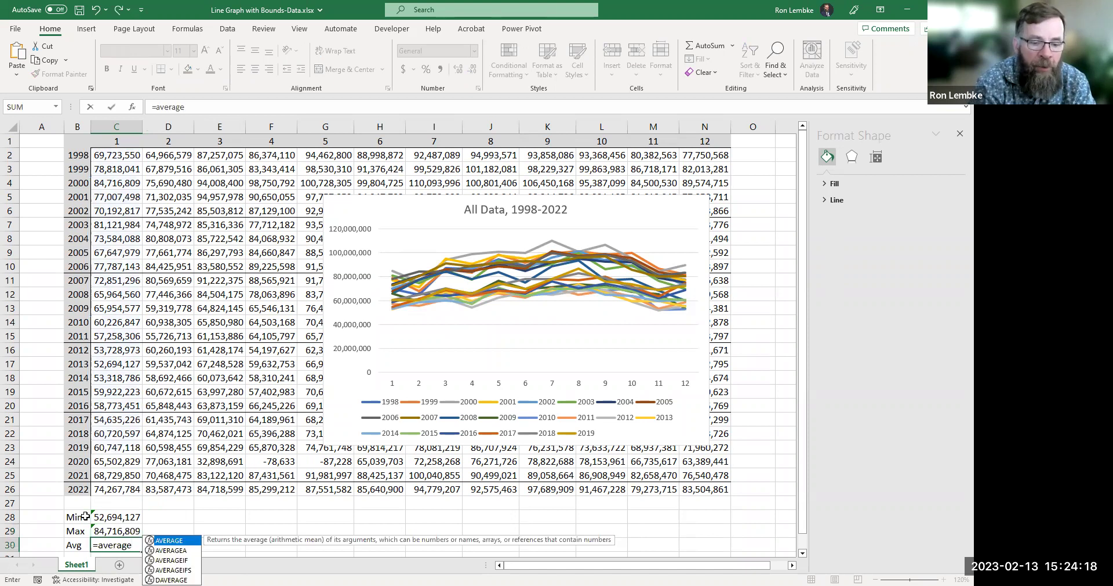
pyautogui.write('(')
pyautogui.press('Up')
pyautogui.press('Up')
pyautogui.press('Up')
pyautogui.press('Up')
pyautogui.press('Up')
pyautogui.press('Up')
pyautogui.press('Up')
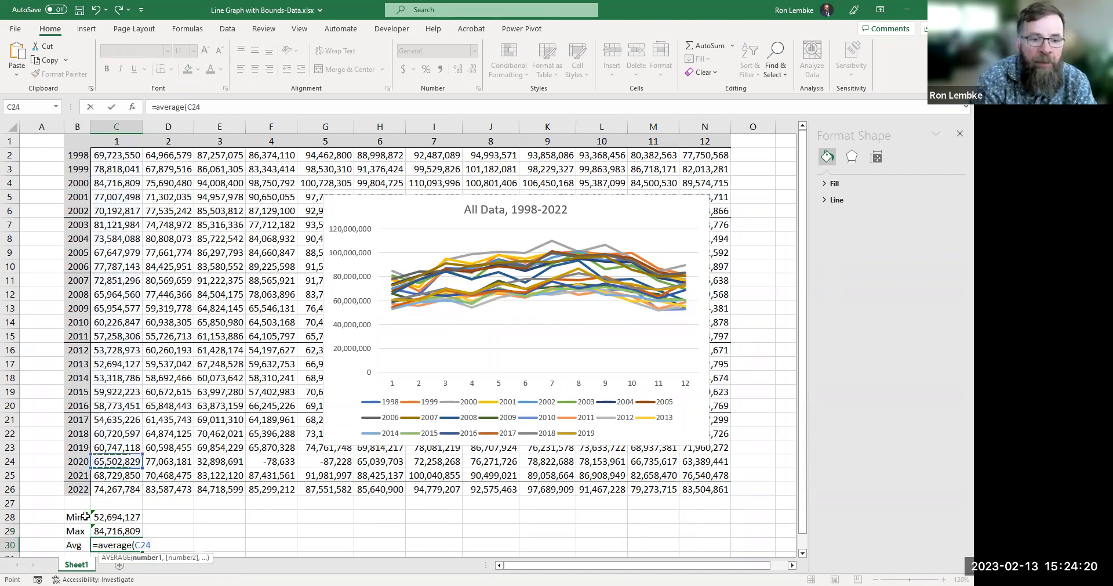
pyautogui.hotkey('ctrl', 'shift', 'Up')
pyautogui.hotkey('shift', 'Down')
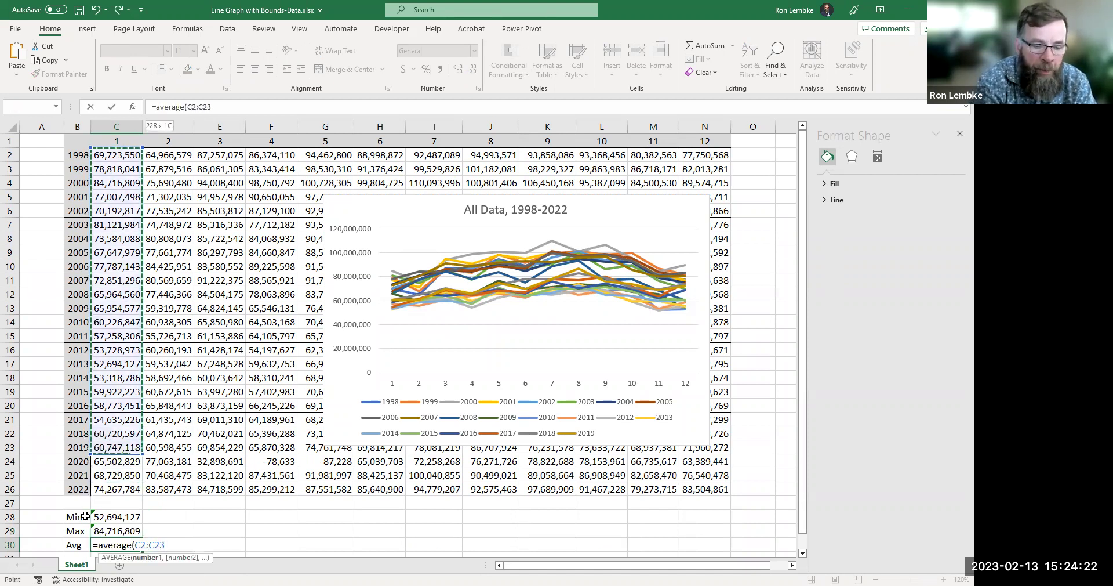
pyautogui.write(')')
pyautogui.press('Return')
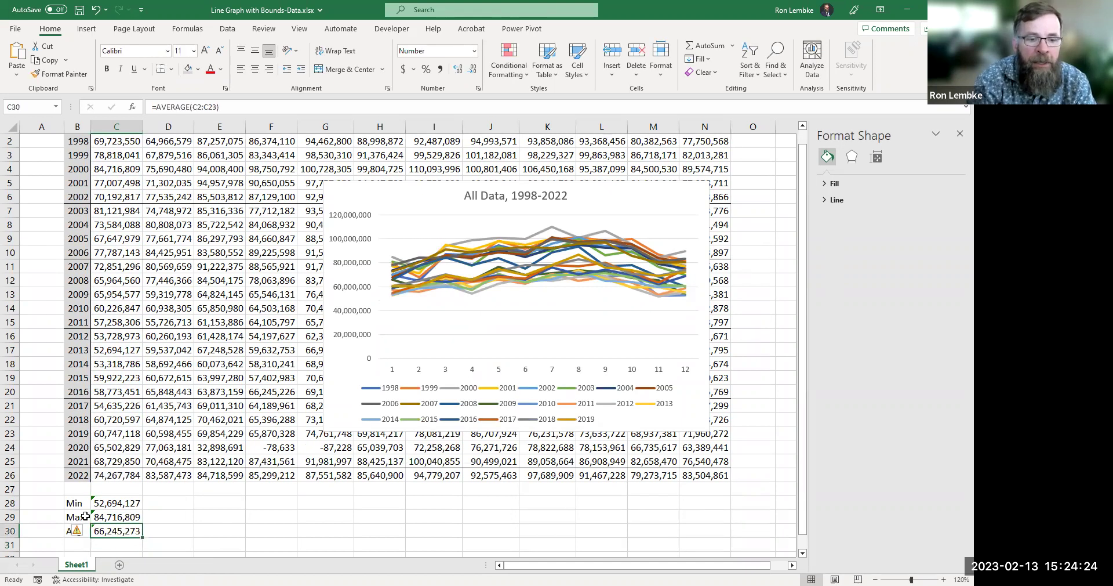
# Copy the C28:C30 summary formulas across columns D through N
pyautogui.press('Up')
pyautogui.press('Up')
pyautogui.press('Up')
pyautogui.hotkey('shift', 'Down')
pyautogui.hotkey('shift', 'Down')
pyautogui.hotkey('ctrl', 'c')
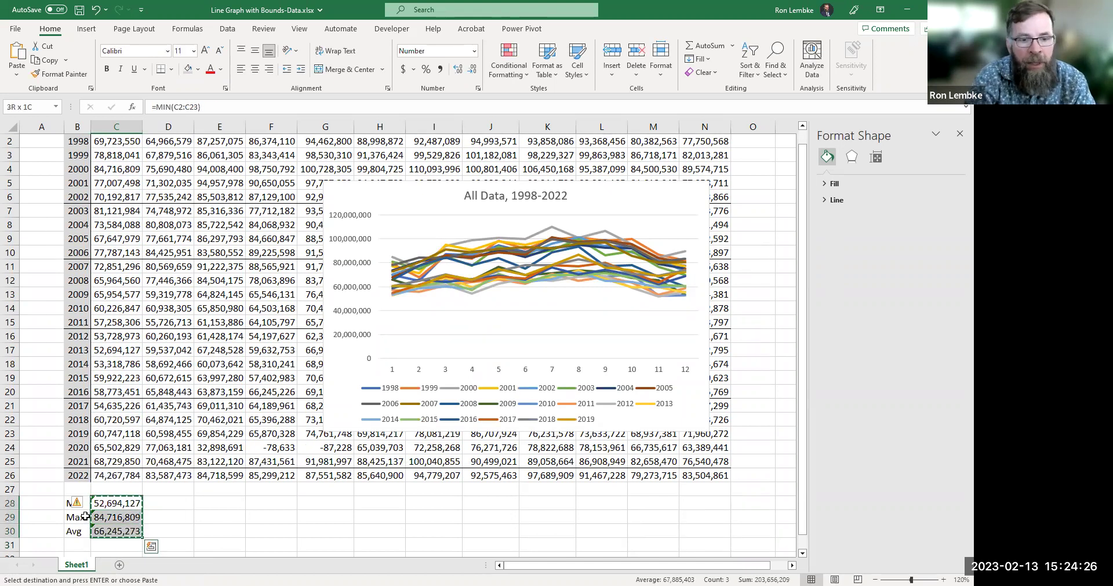
pyautogui.hotkey('shift', 'Right')
pyautogui.hotkey('shift', 'Right')
pyautogui.hotkey('shift', 'Right')
pyautogui.hotkey('shift', 'Right')
pyautogui.hotkey('shift', 'Right')
pyautogui.hotkey('shift', 'Right')
pyautogui.hotkey('shift', 'Right')
pyautogui.hotkey('shift', 'Right')
pyautogui.hotkey('shift', 'Right')
pyautogui.hotkey('shift', 'Right')
pyautogui.hotkey('shift', 'Right')
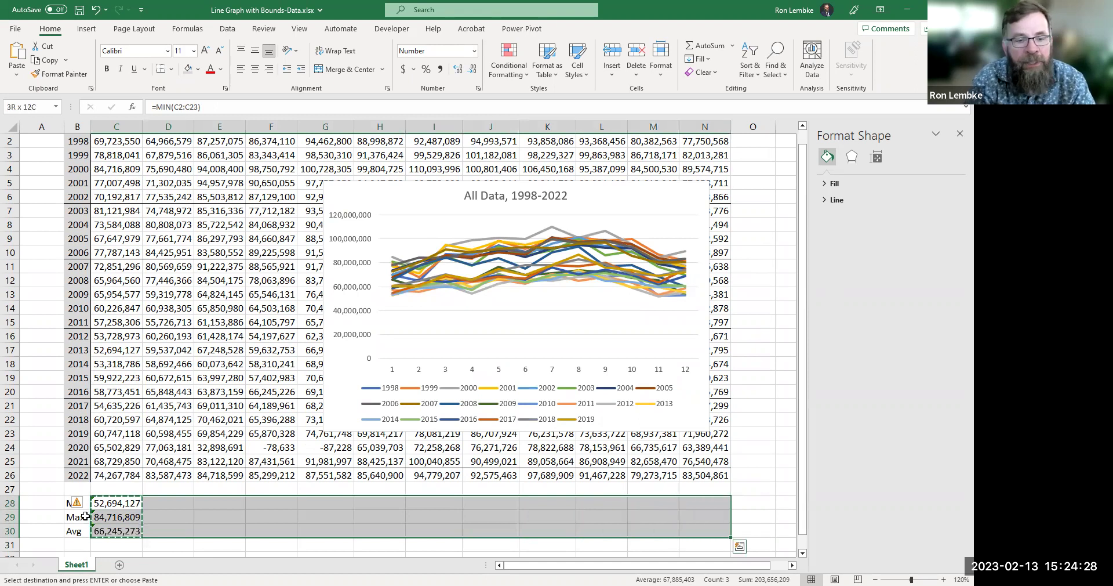
pyautogui.press('Return')
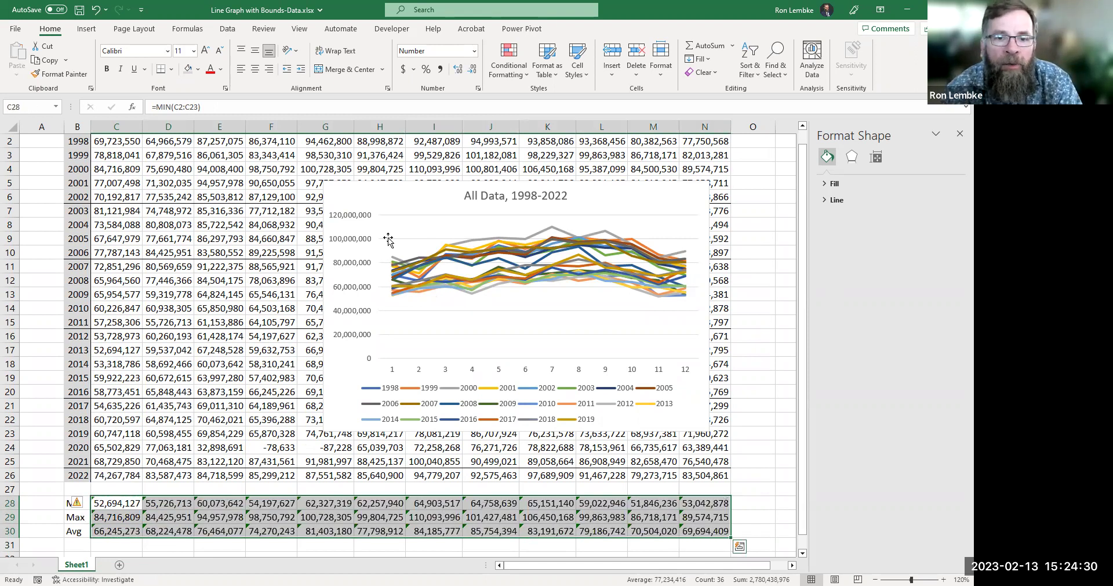
pyautogui.click(389, 200)
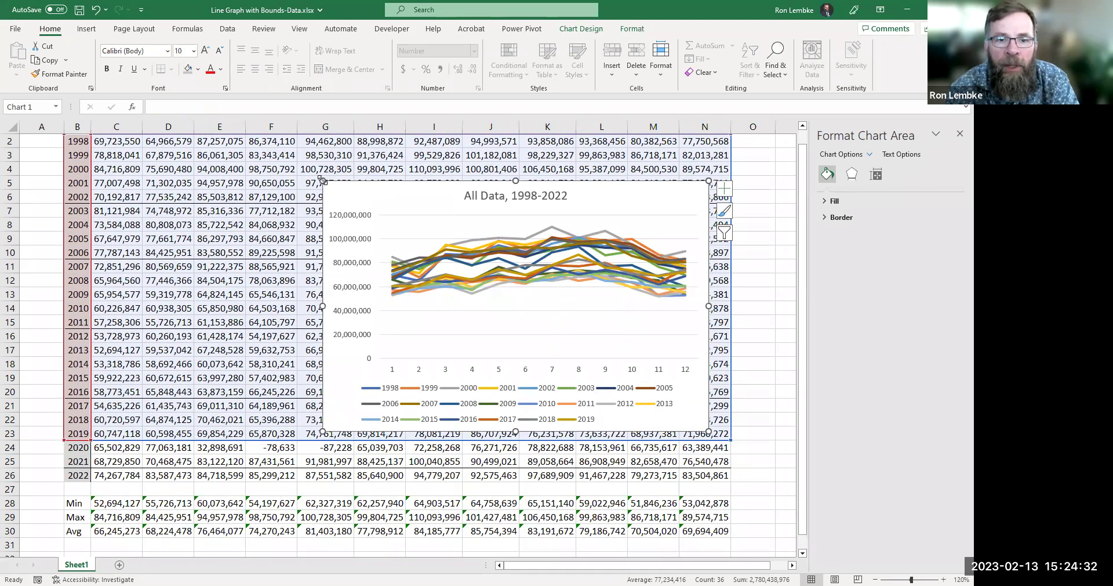
# Enlarge the plot area, shrink the All Data chart, and move it over the table's left side
pyautogui.moveTo(363, 189); pyautogui.dragTo(432, 236)
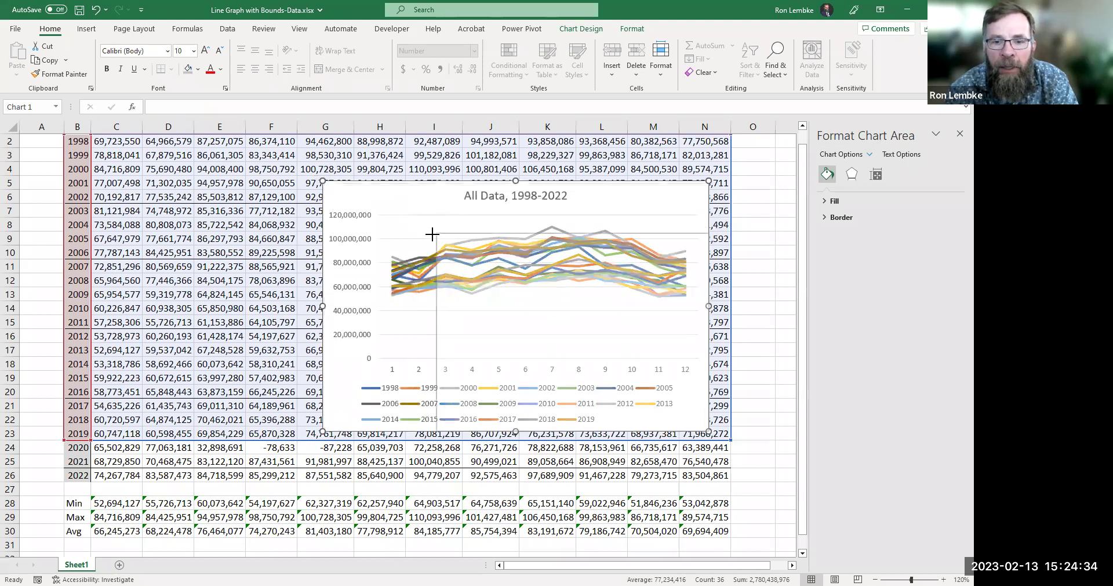
pyautogui.moveTo(323, 181); pyautogui.dragTo(400, 253)
pyautogui.moveTo(486, 259); pyautogui.dragTo(125, 232)
pyautogui.moveTo(101, 389); pyautogui.dragTo(101, 389)
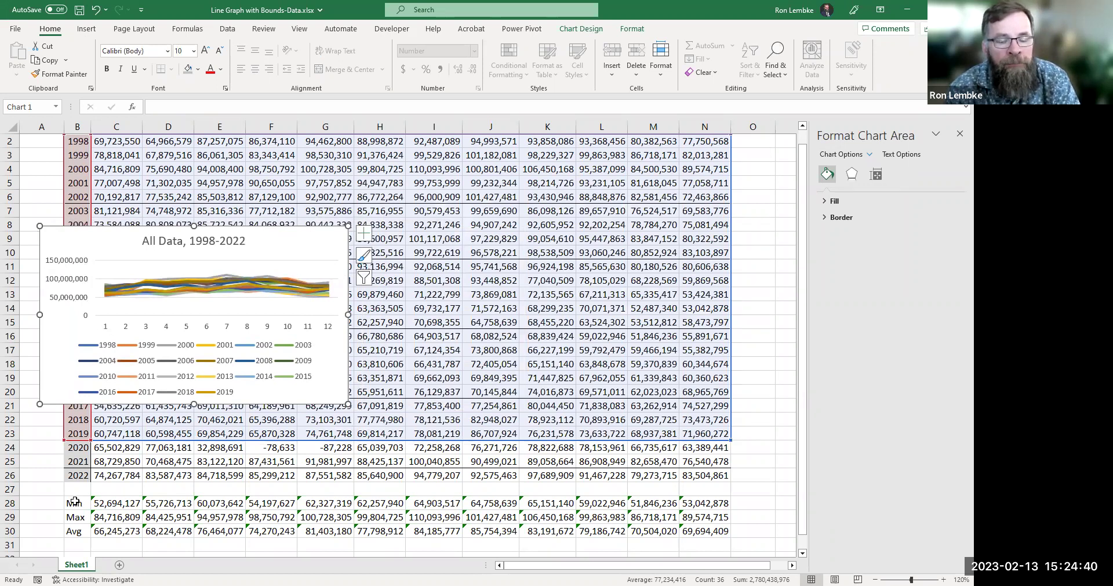
pyautogui.moveTo(75, 501); pyautogui.dragTo(704, 531)
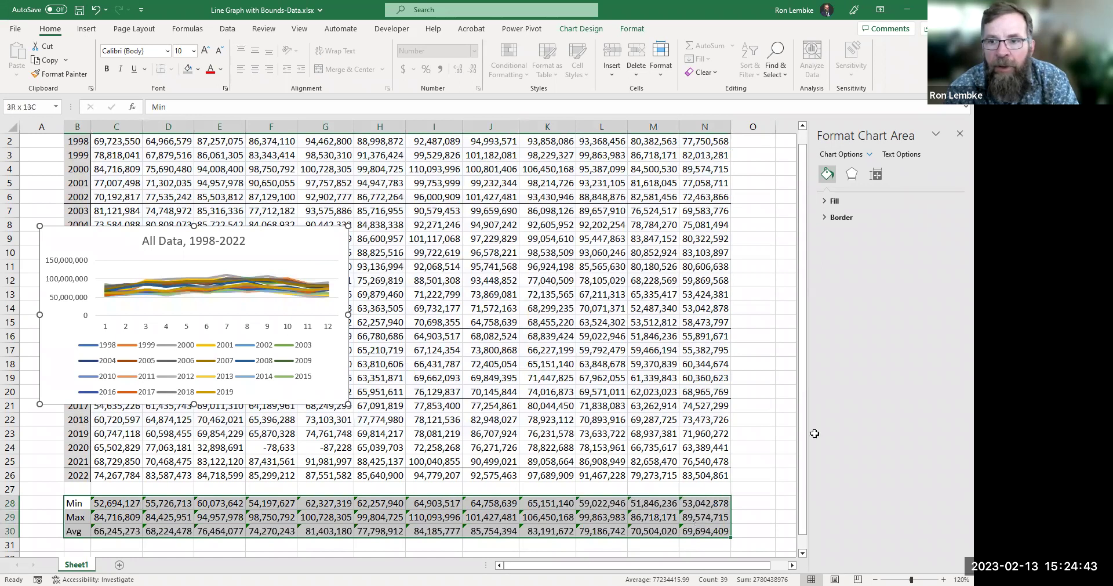
# Insert a line chart of the Min, Max and Avg summary rows
pyautogui.click(960, 134)
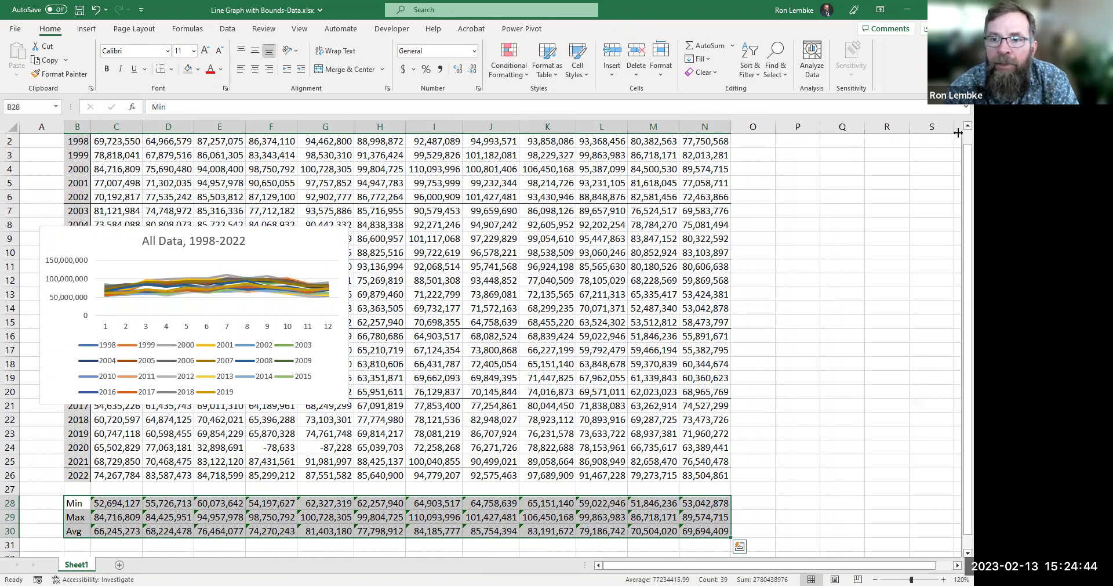
pyautogui.click(87, 28)
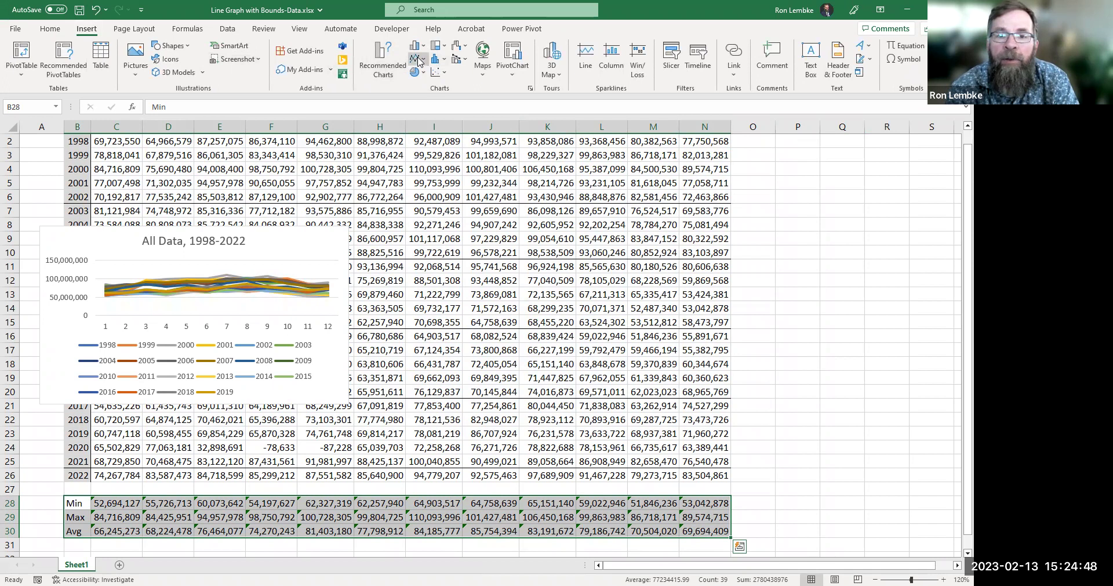
pyautogui.moveTo(504, 232); pyautogui.dragTo(610, 217)
# Title the new chart 'Max, Min 1998-2019'
pyautogui.doubleClick(581, 233)
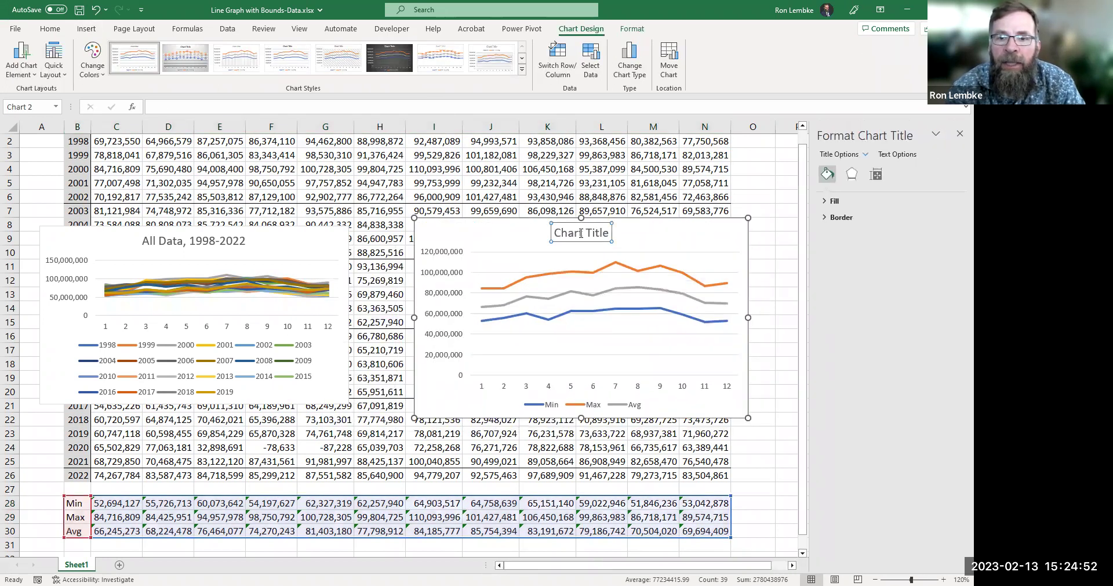
pyautogui.click(583, 233)
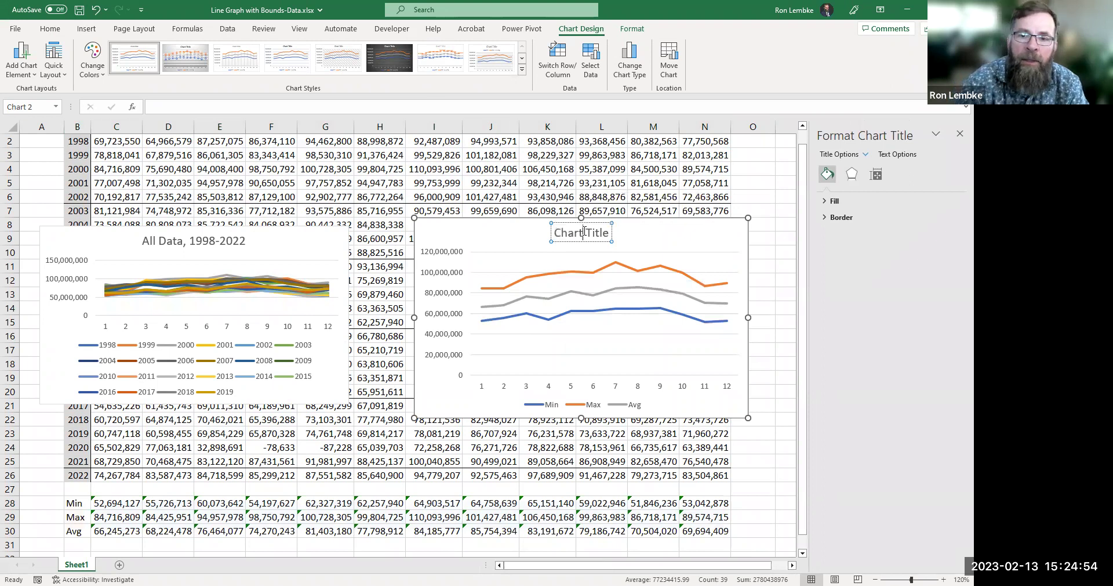
pyautogui.tripleClick(584, 232)
pyautogui.write('Max,')
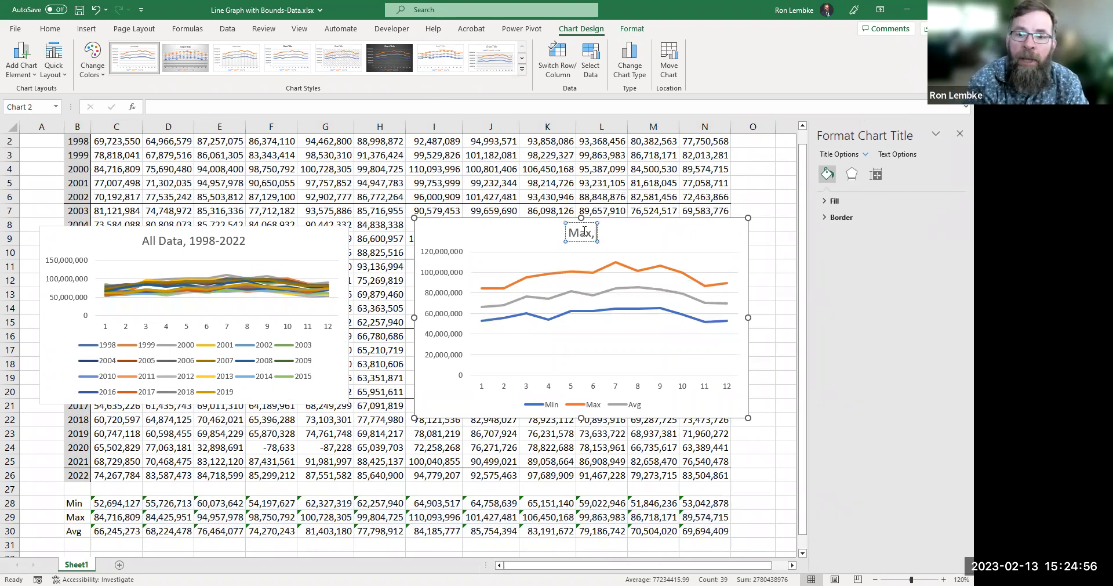
pyautogui.write(' Min 2019')
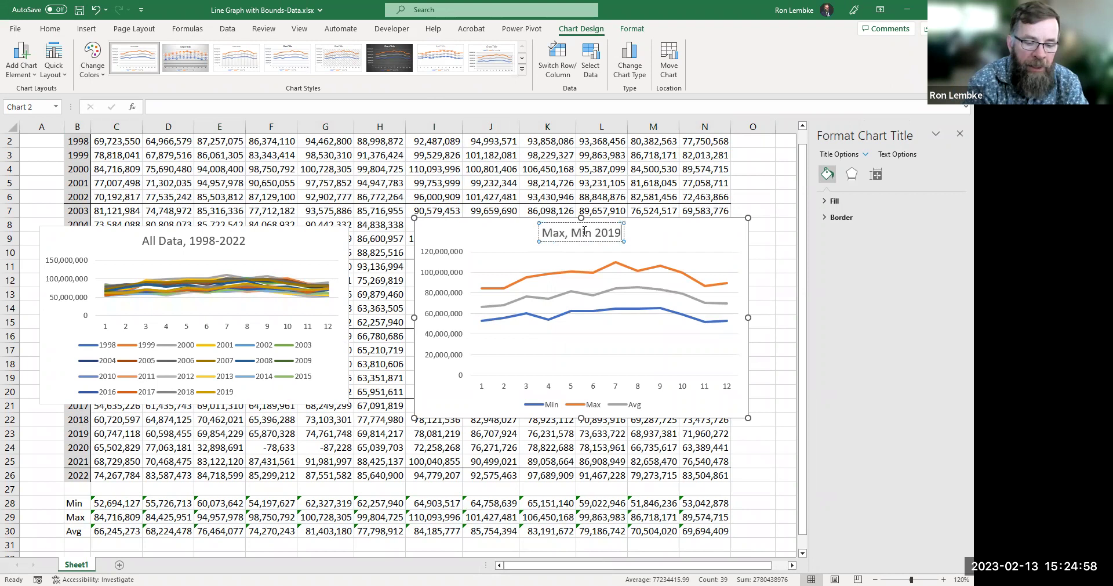
pyautogui.press('BackSpace')
pyautogui.press('BackSpace')
pyautogui.press('BackSpace')
pyautogui.press('BackSpace')
pyautogui.write('19')
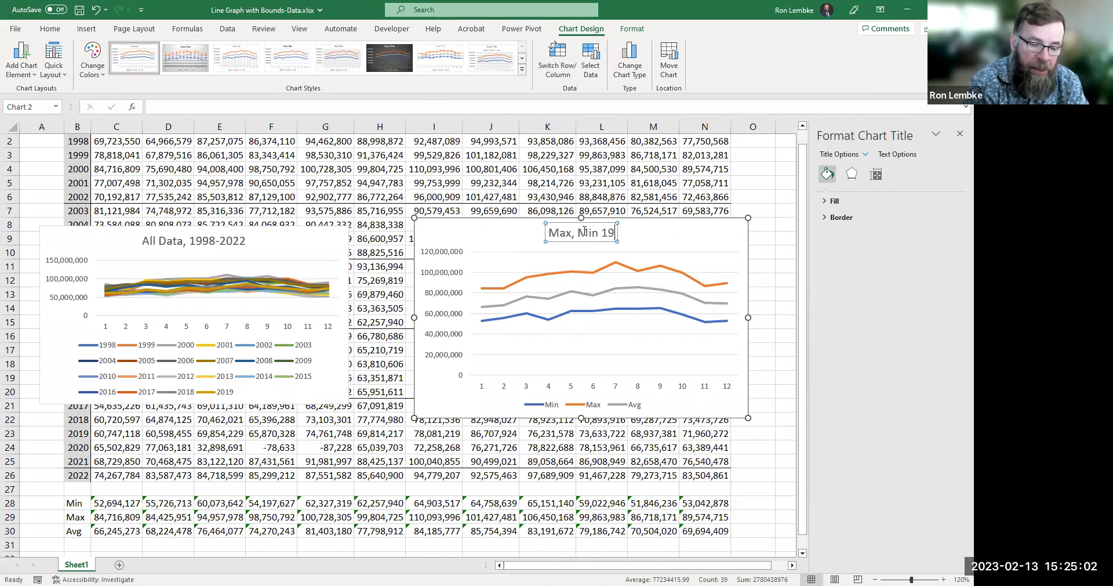
pyautogui.write('98-2019')
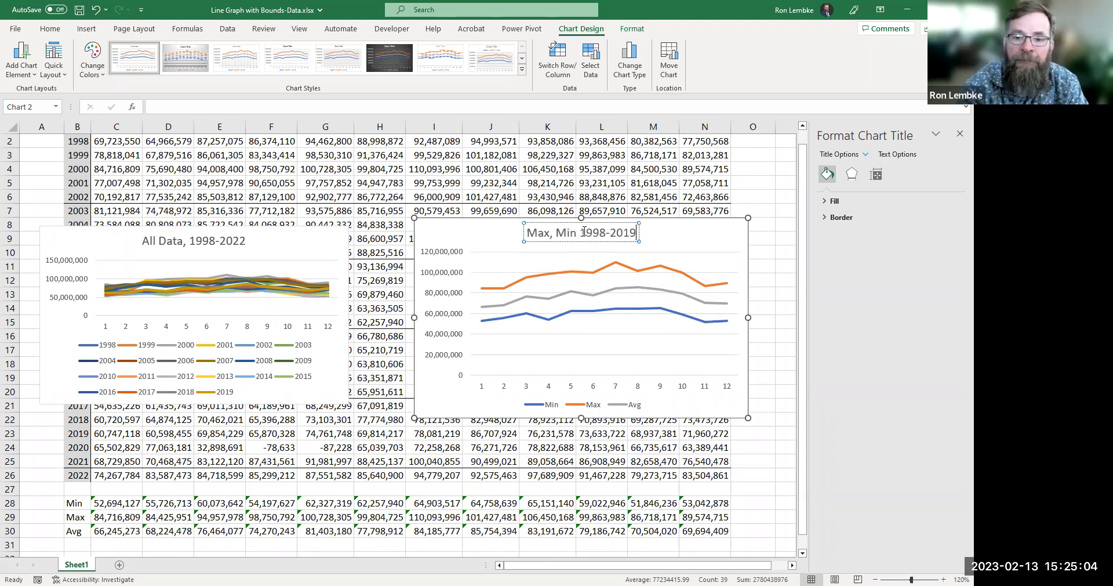
pyautogui.moveTo(587, 277)
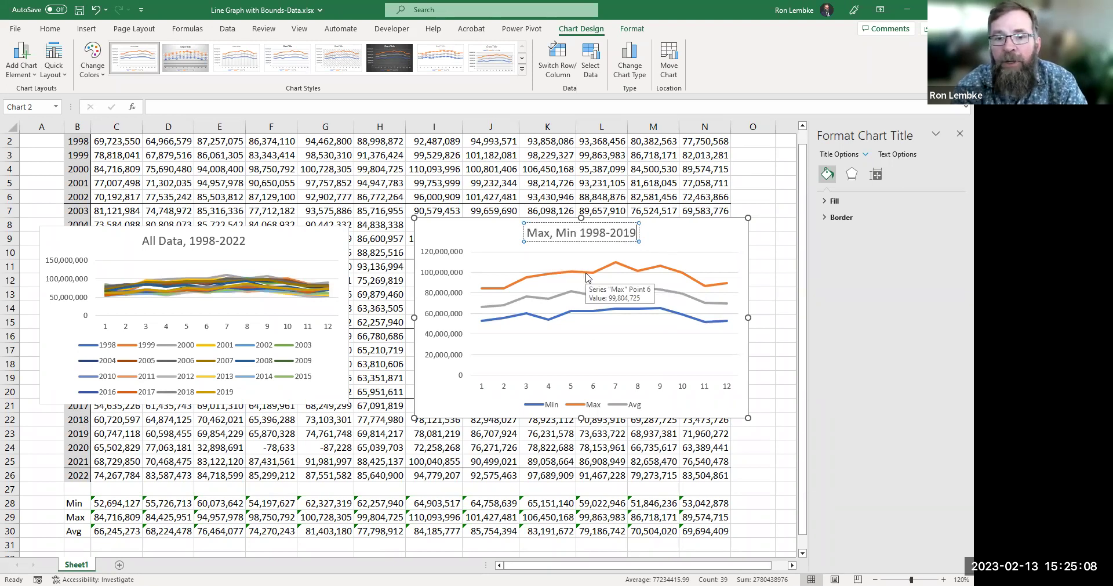
# Color the Max and Min series lines gray
pyautogui.click(587, 277)
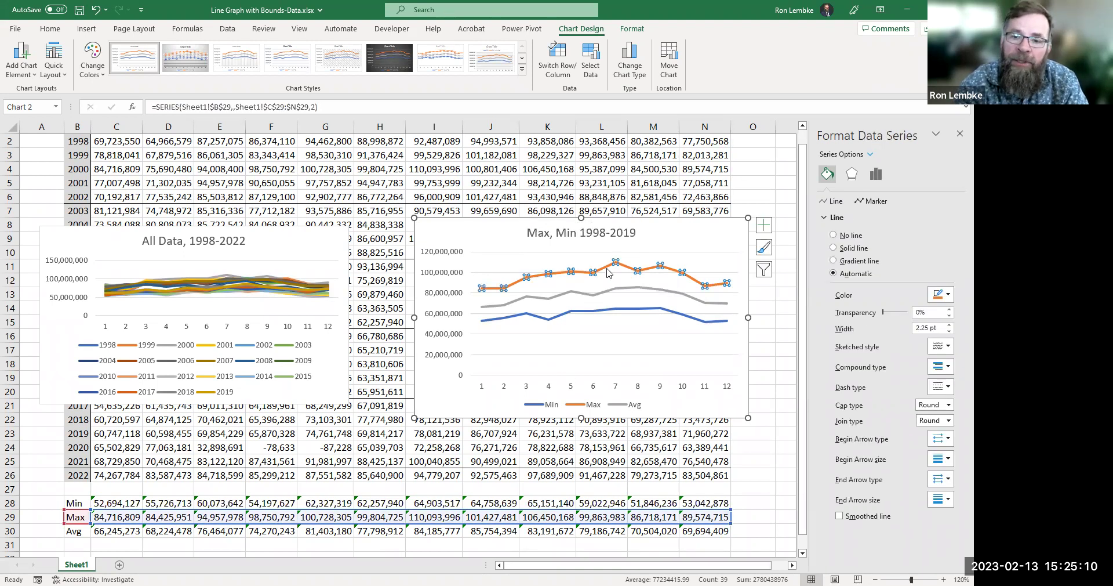
pyautogui.moveTo(607, 272)
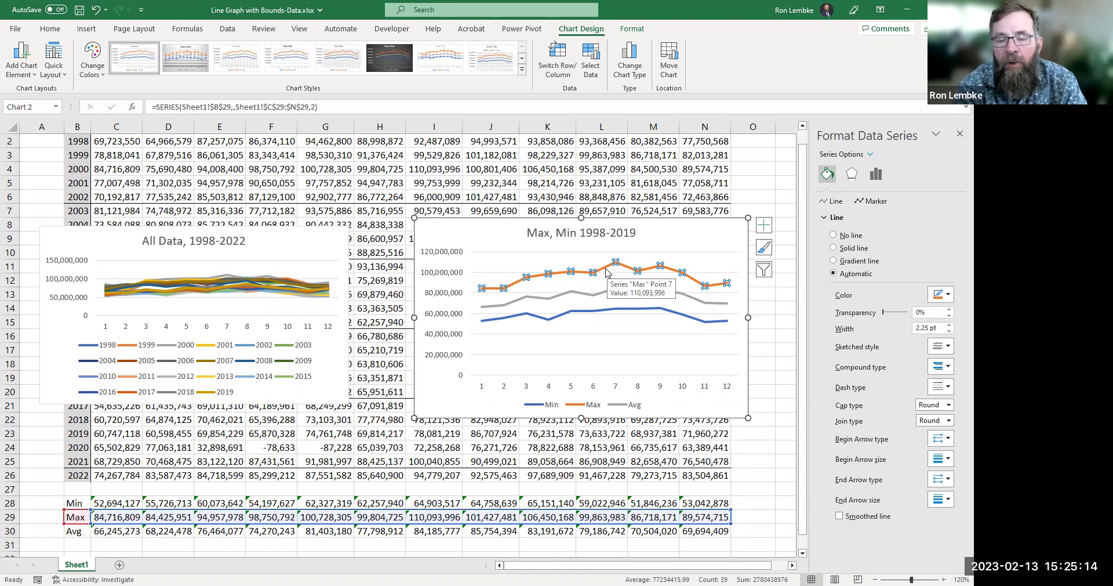
pyautogui.rightClick(619, 262)
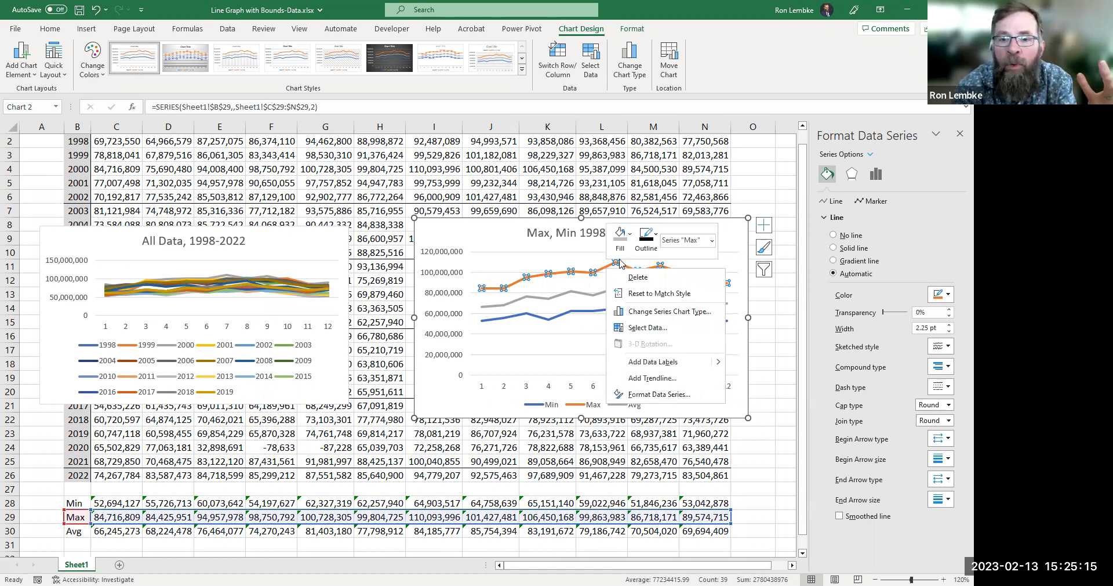
pyautogui.click(649, 239)
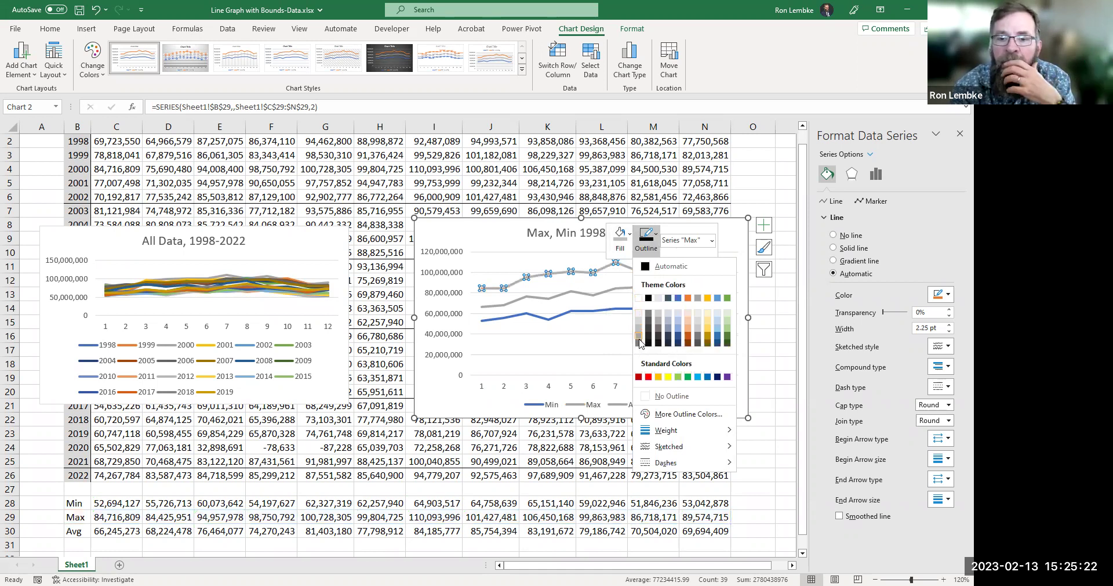
pyautogui.click(604, 313)
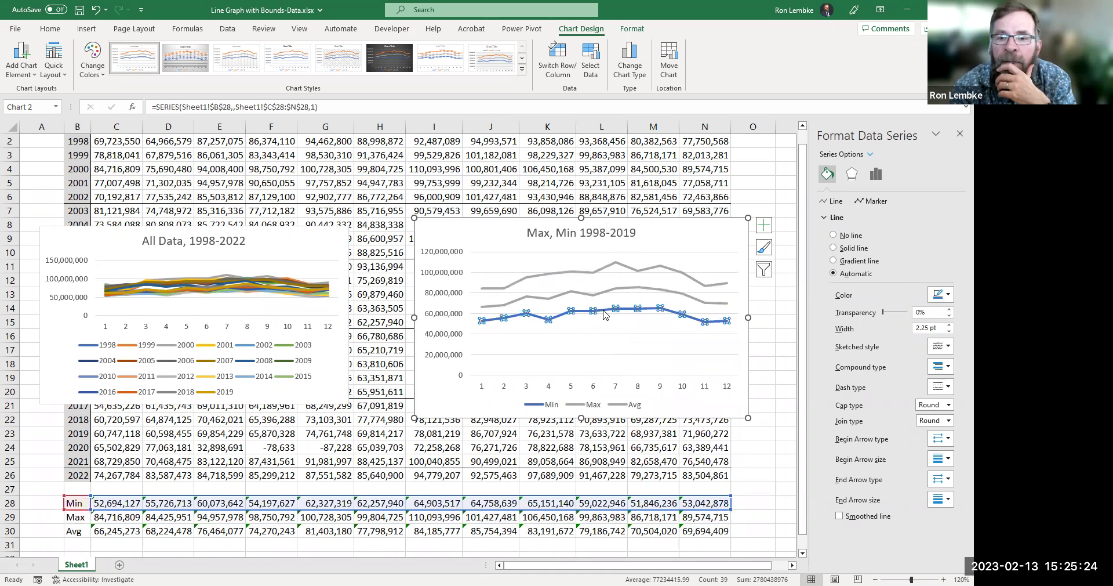
pyautogui.rightClick(605, 313)
pyautogui.click(645, 279)
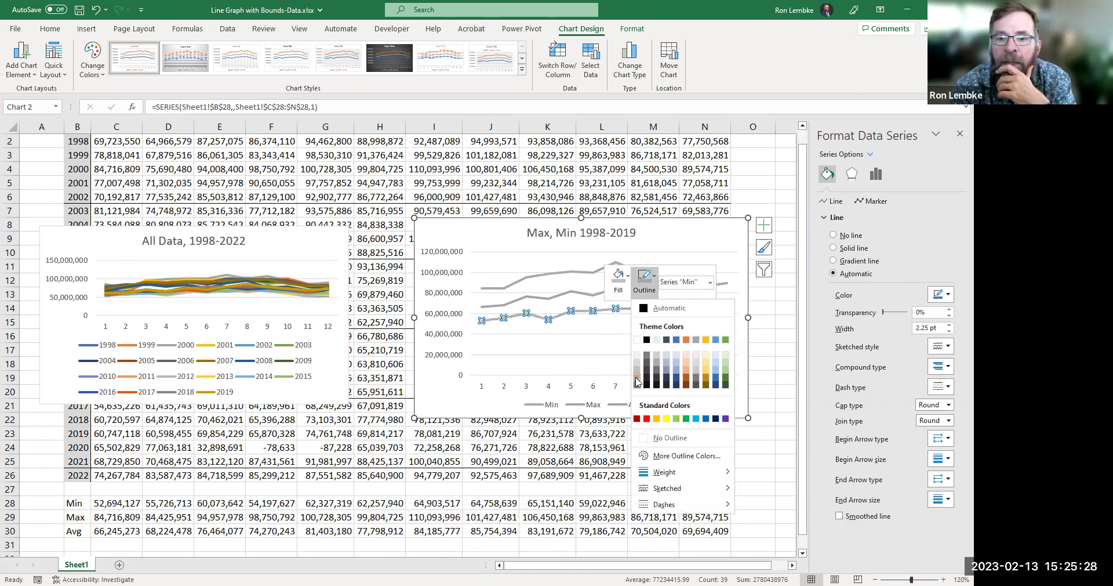
pyautogui.click(606, 297)
# Make the Avg series line black and dashed
pyautogui.click(605, 296)
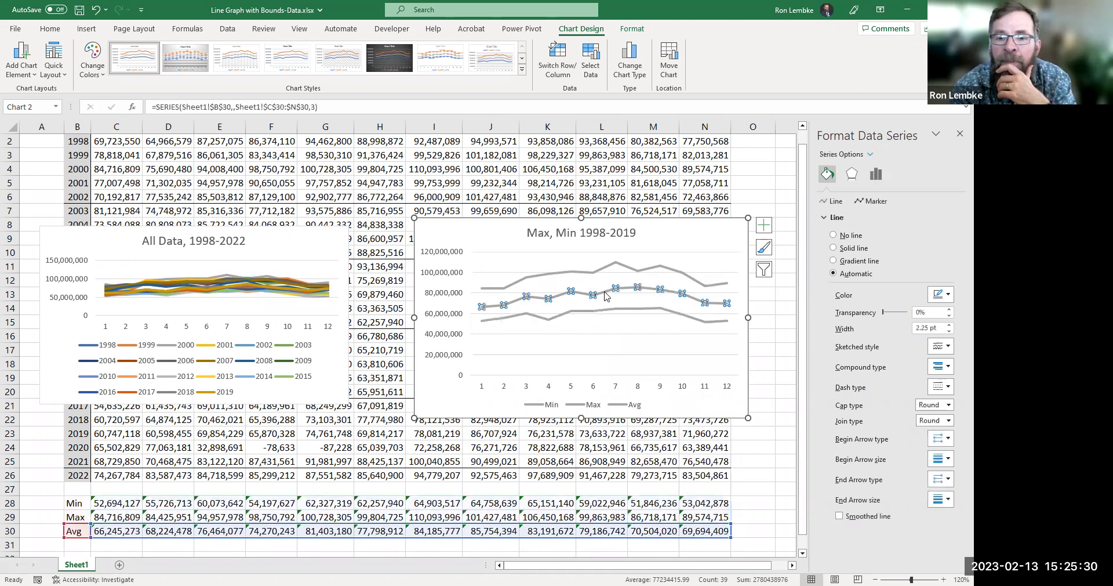
pyautogui.rightClick(605, 296)
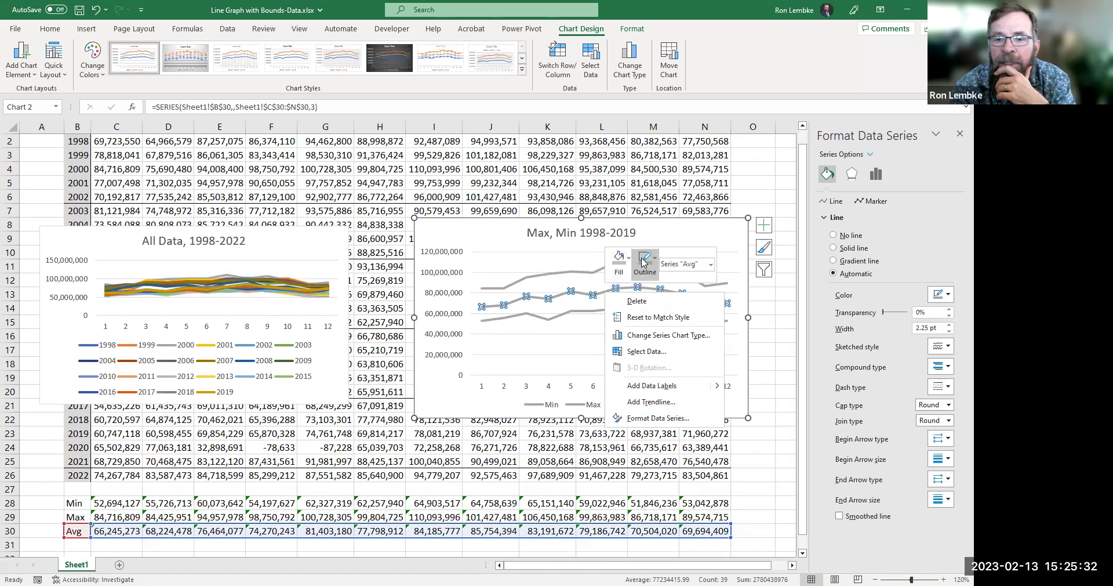
pyautogui.click(650, 257)
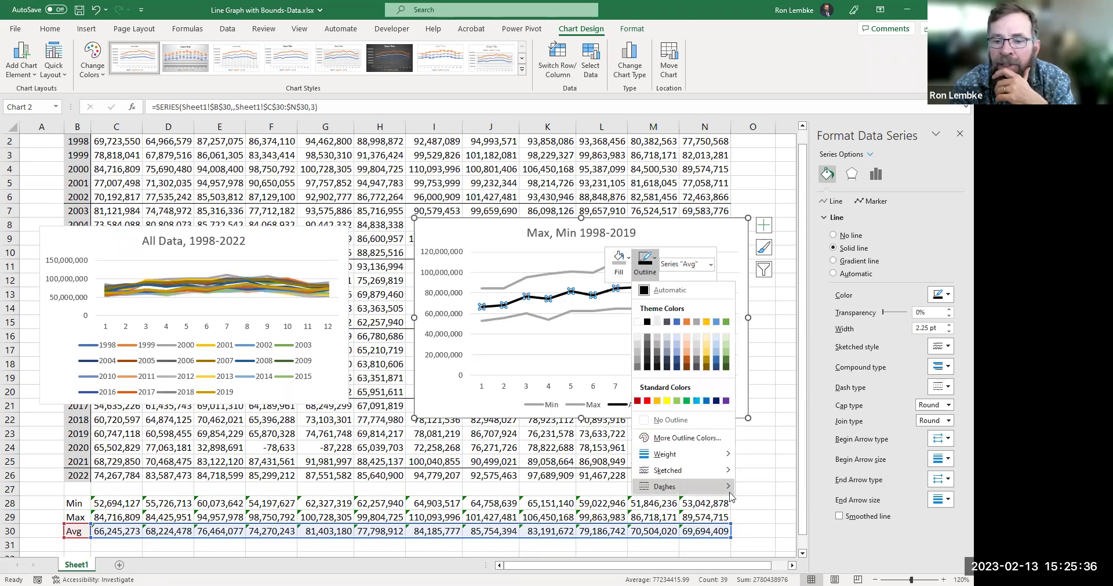
pyautogui.moveTo(728, 488)
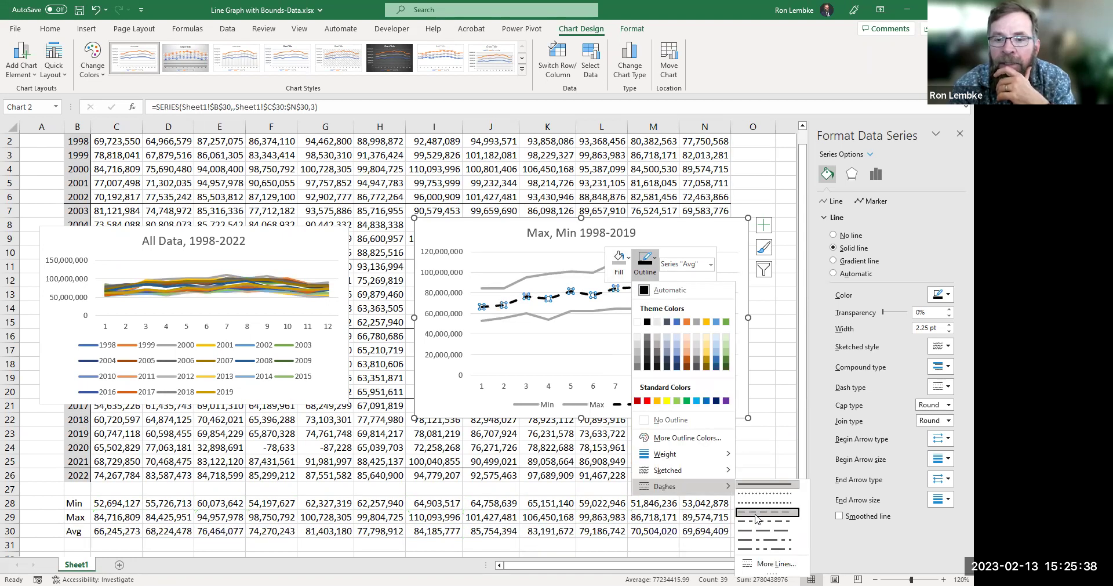
pyautogui.click(461, 408)
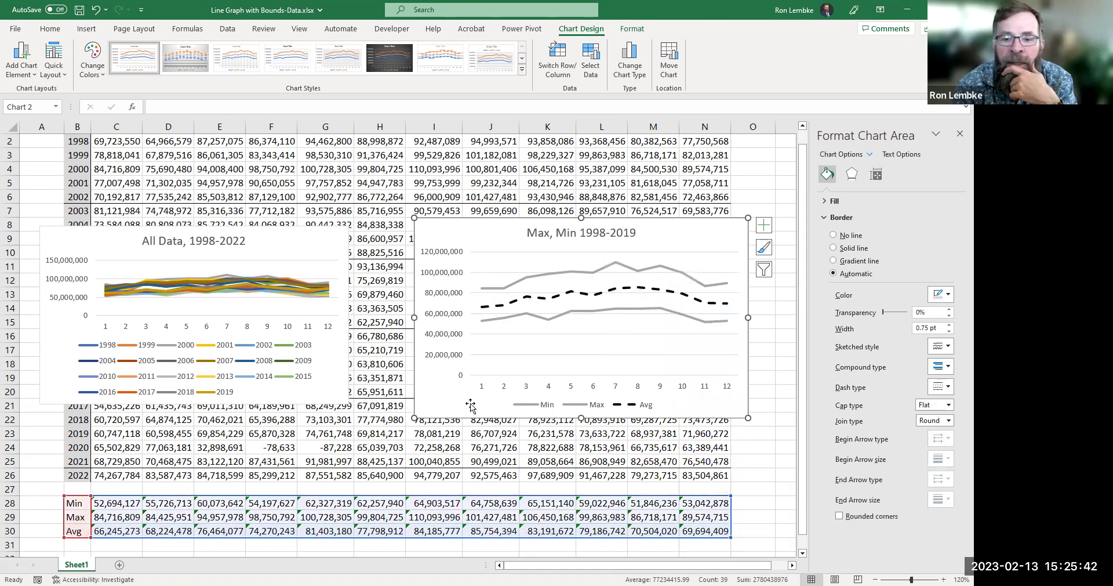
# Delete the Min and Max legend entries so only Avg remains
pyautogui.click(530, 404)
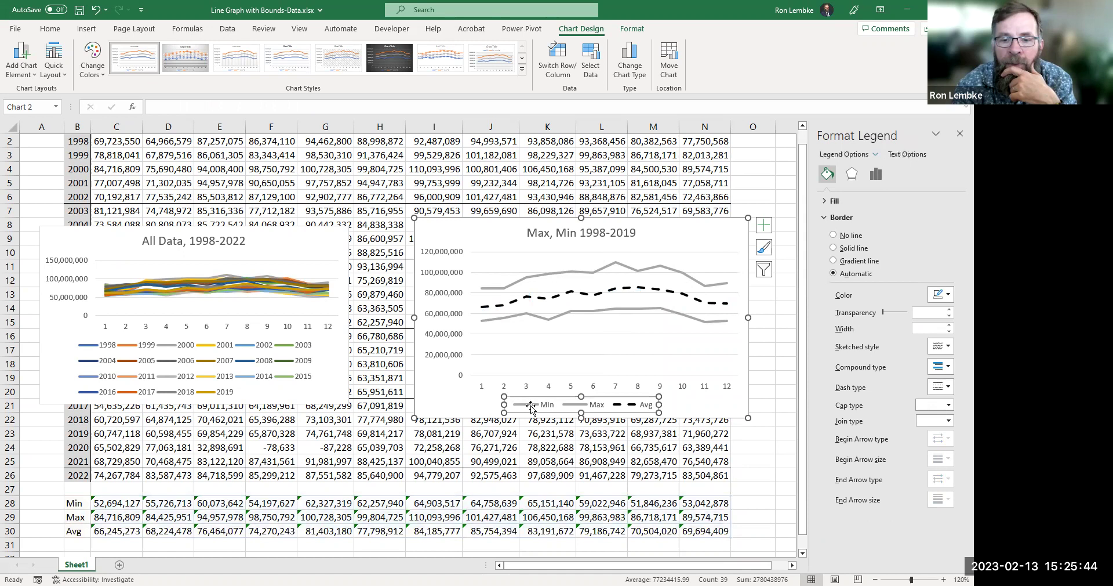
pyautogui.click(530, 404)
pyautogui.press('Delete')
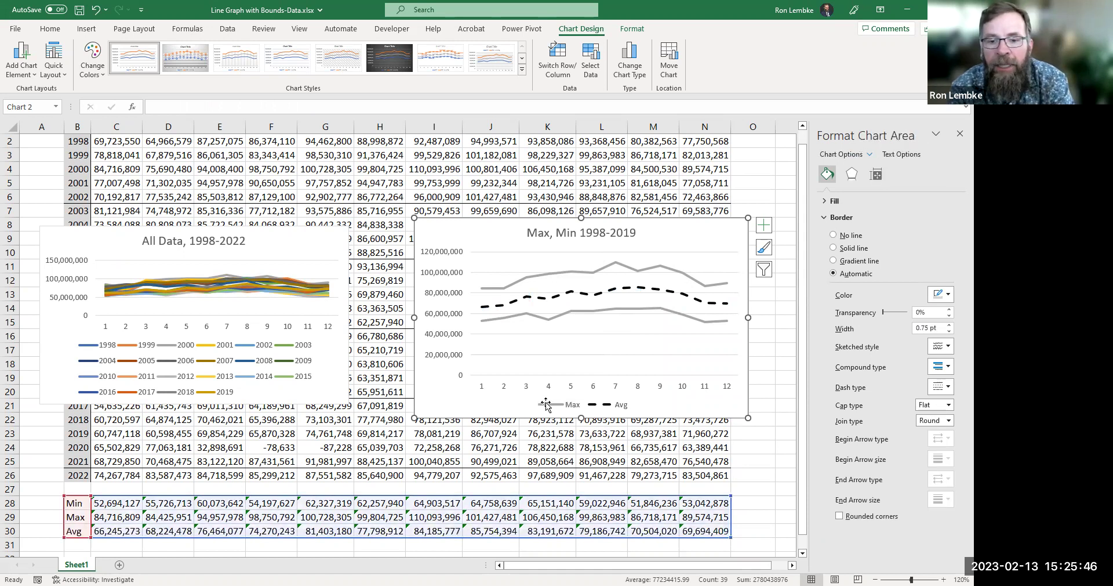
pyautogui.click(549, 406)
pyautogui.click(552, 407)
pyautogui.press('Delete')
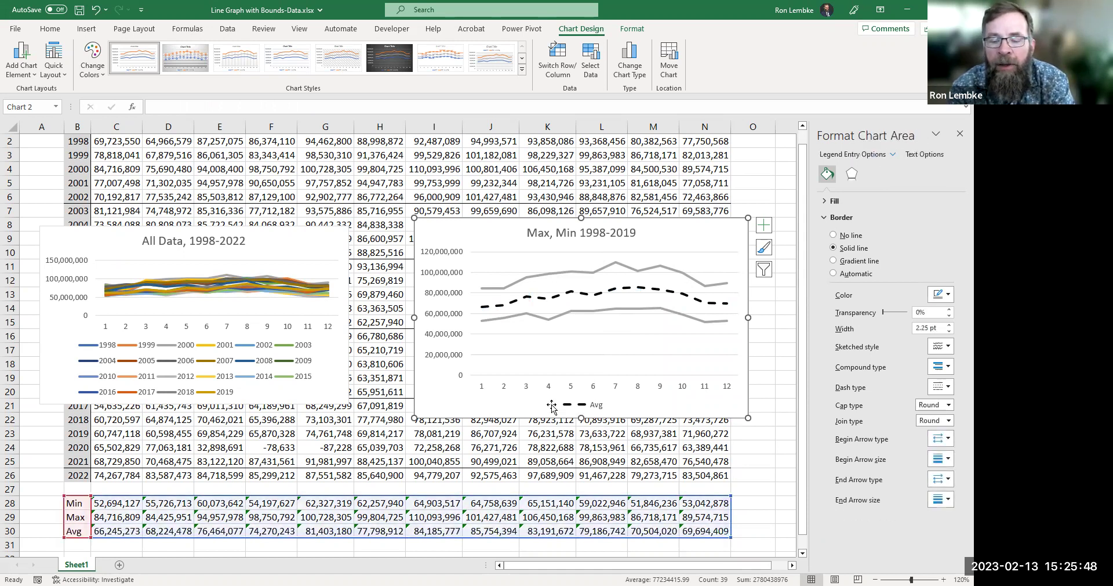
# Add a 14 pt 'Max' text box at the right end of the upper gray line
pyautogui.click(87, 28)
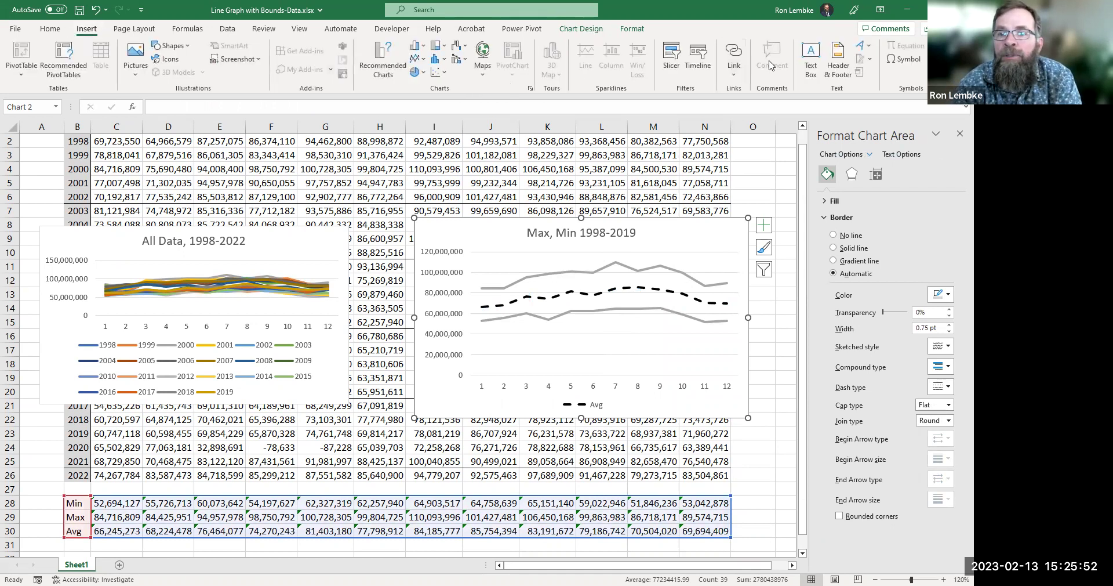
pyautogui.click(810, 58)
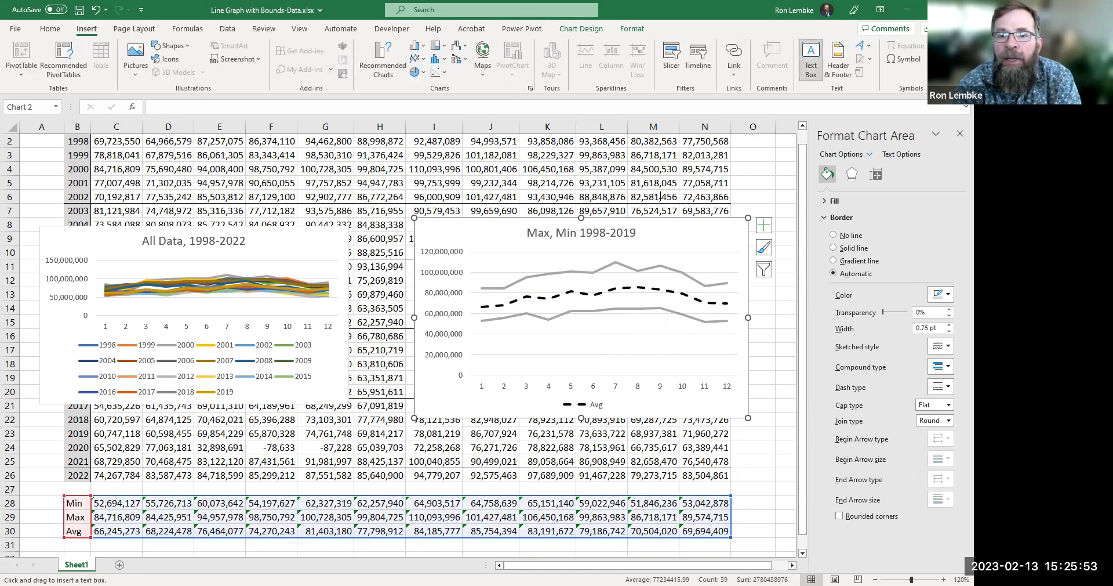
pyautogui.click(714, 267)
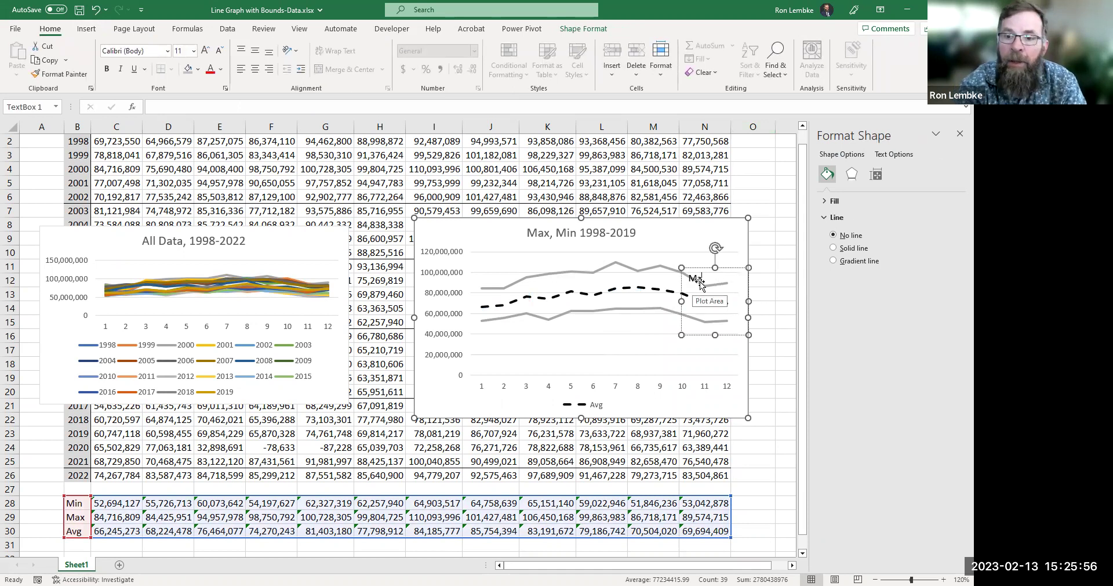
pyautogui.moveTo(715, 335); pyautogui.dragTo(703, 277)
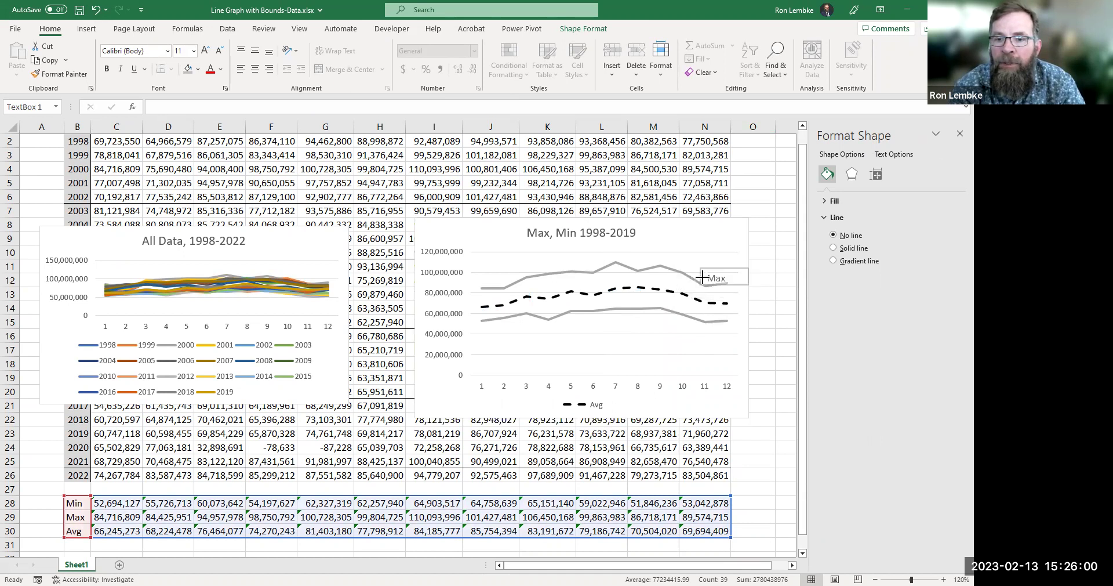
pyautogui.click(206, 51)
pyautogui.click(206, 51)
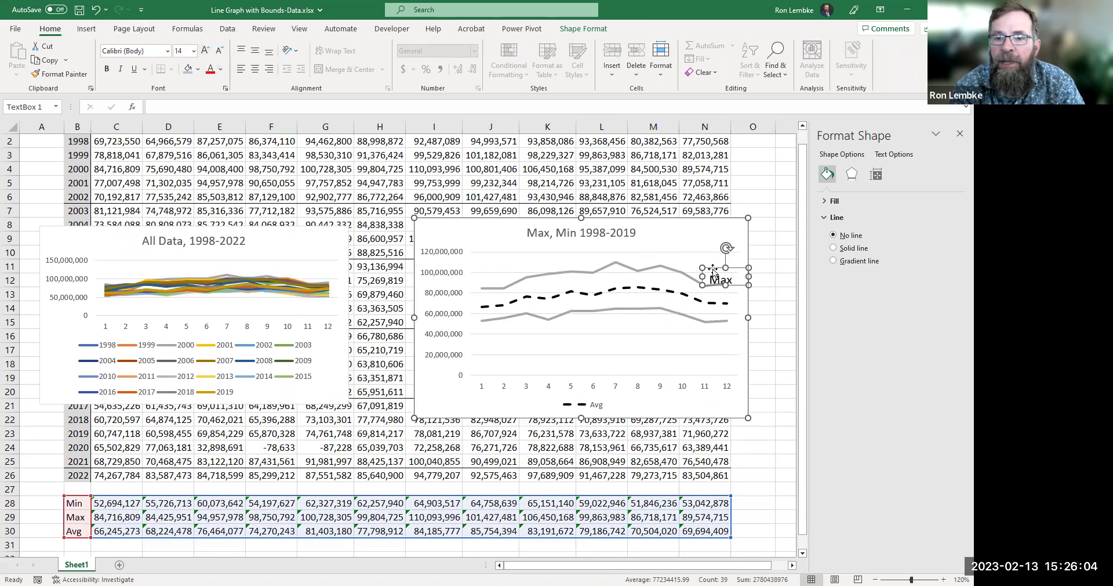
pyautogui.moveTo(714, 267); pyautogui.dragTo(714, 262)
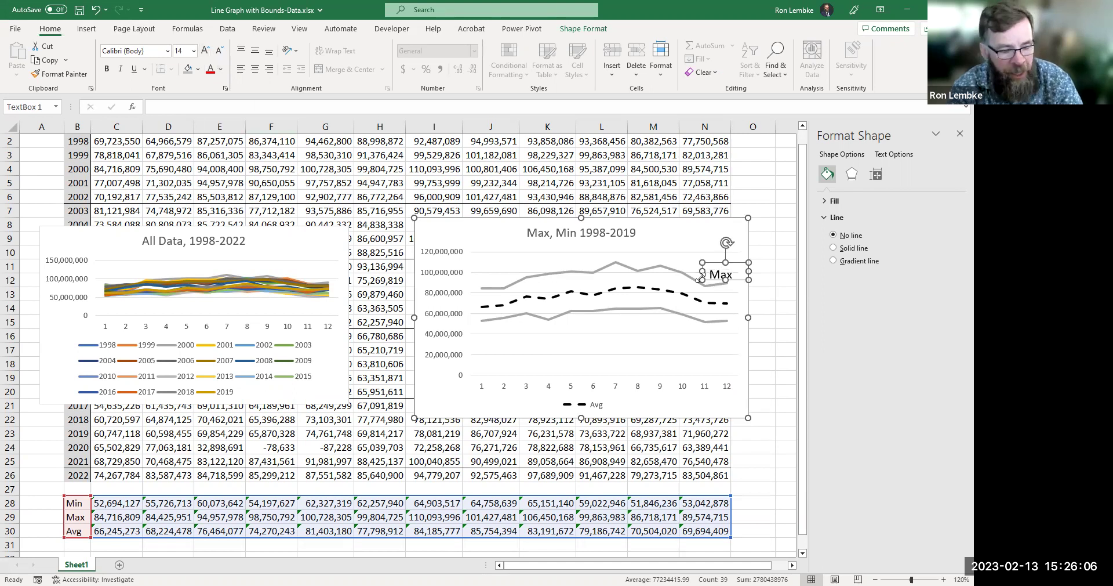
# Duplicate the label beside the lower gray line and change its text to 'Min'
pyautogui.hotkey('ctrl', 'c')
pyautogui.hotkey('ctrl', 'v')
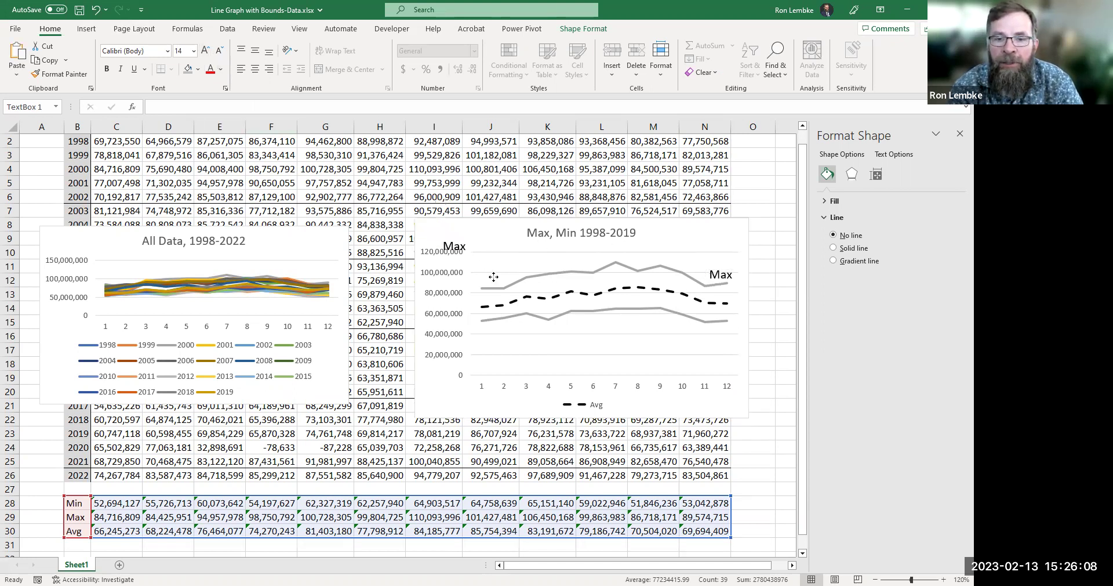
pyautogui.moveTo(494, 277); pyautogui.dragTo(727, 335)
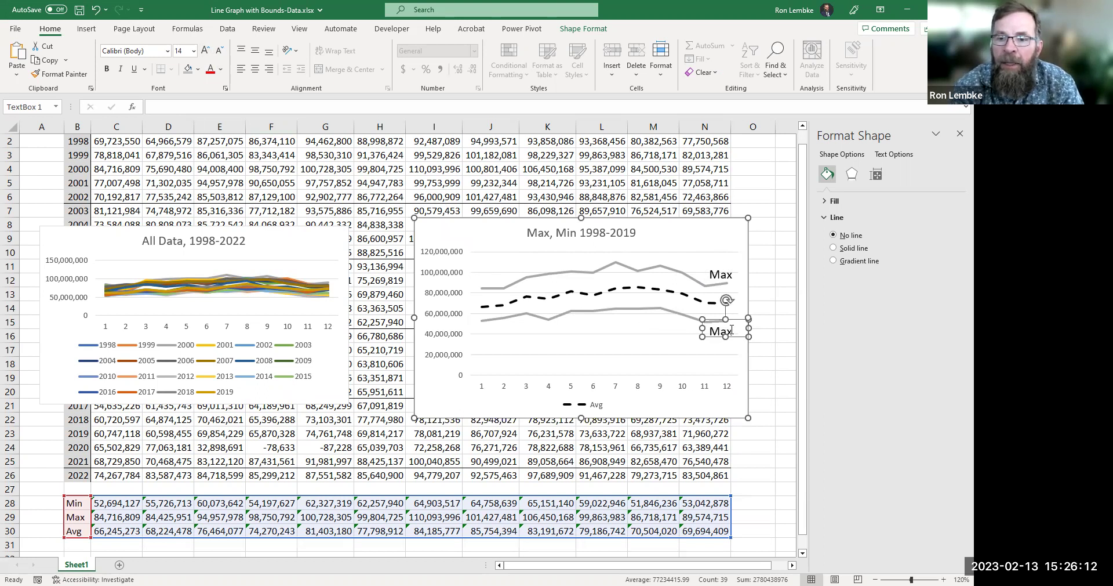
pyautogui.write('in')
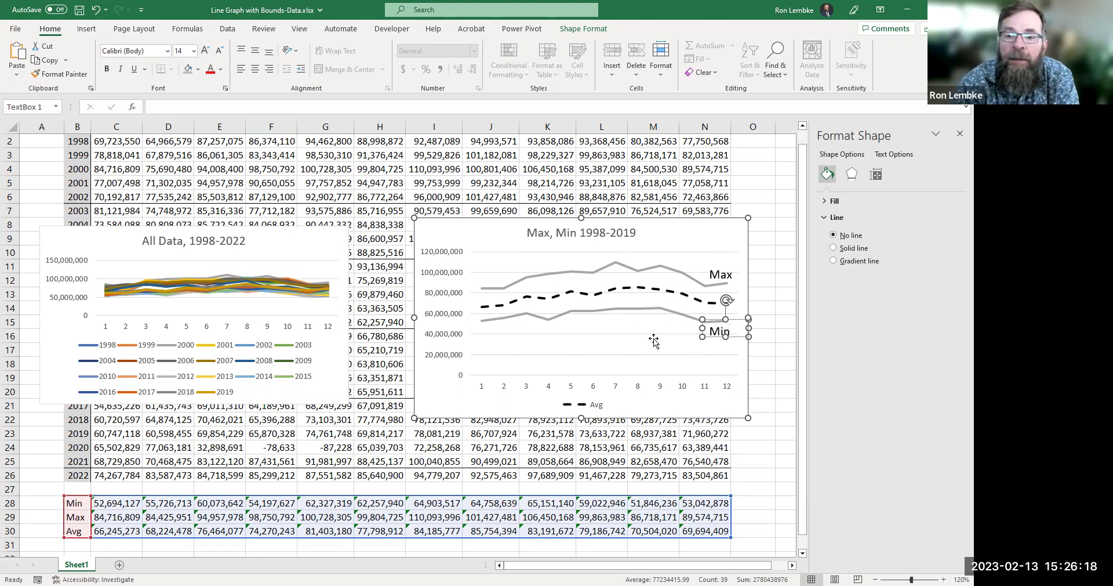
pyautogui.press('Escape')
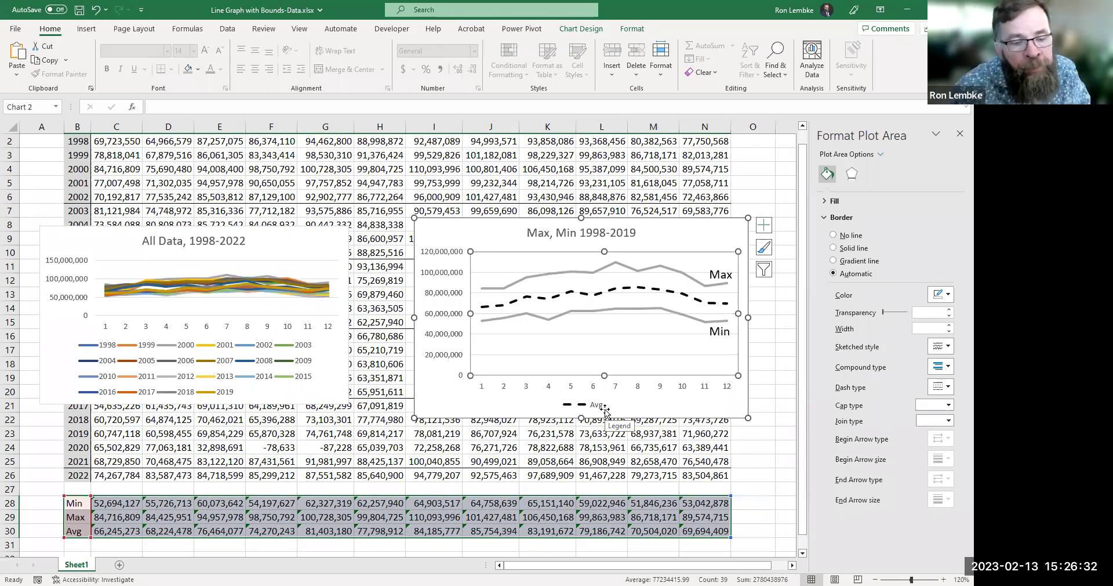
# In Select Data, add a new series named from cell B26
pyautogui.click(502, 222)
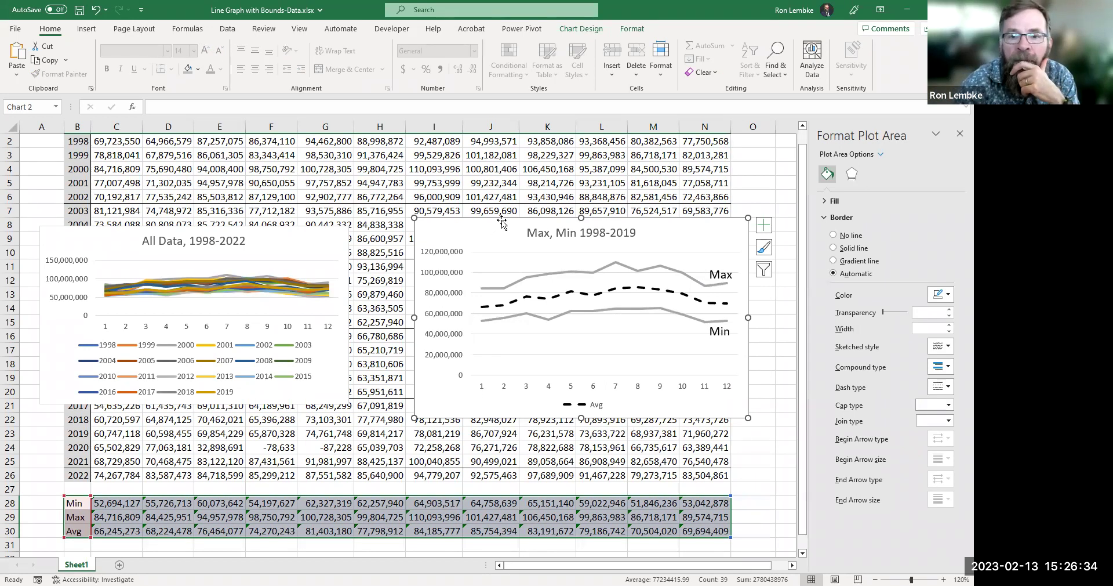
pyautogui.click(593, 32)
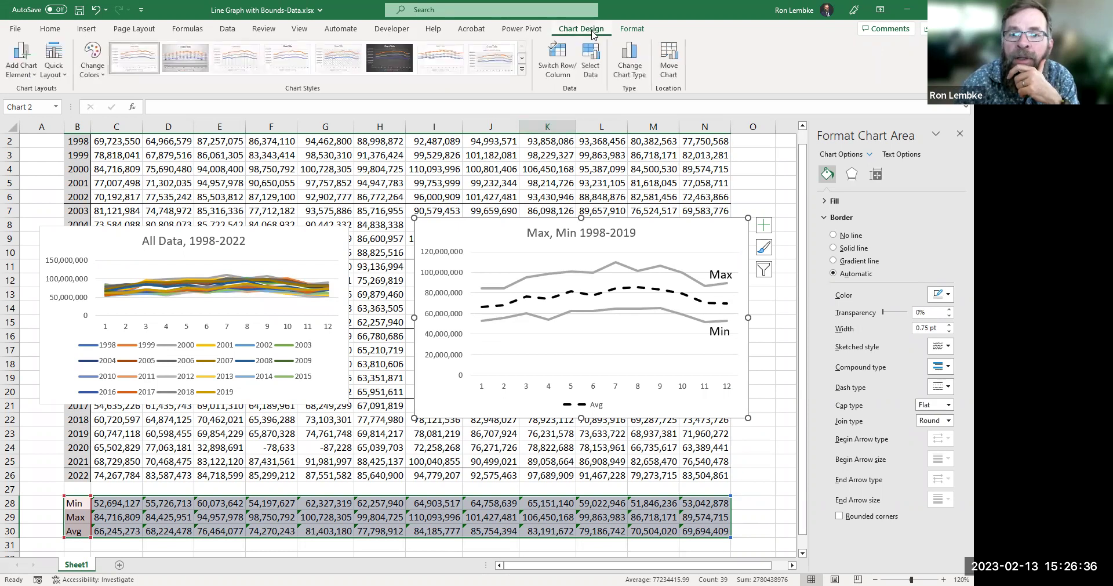
pyautogui.click(589, 69)
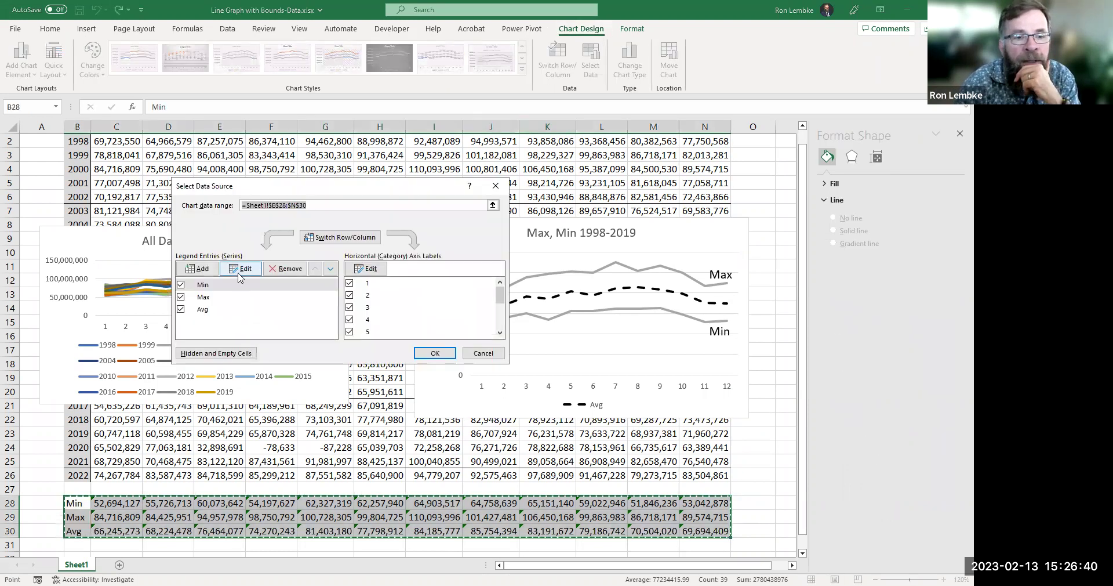
pyautogui.click(212, 270)
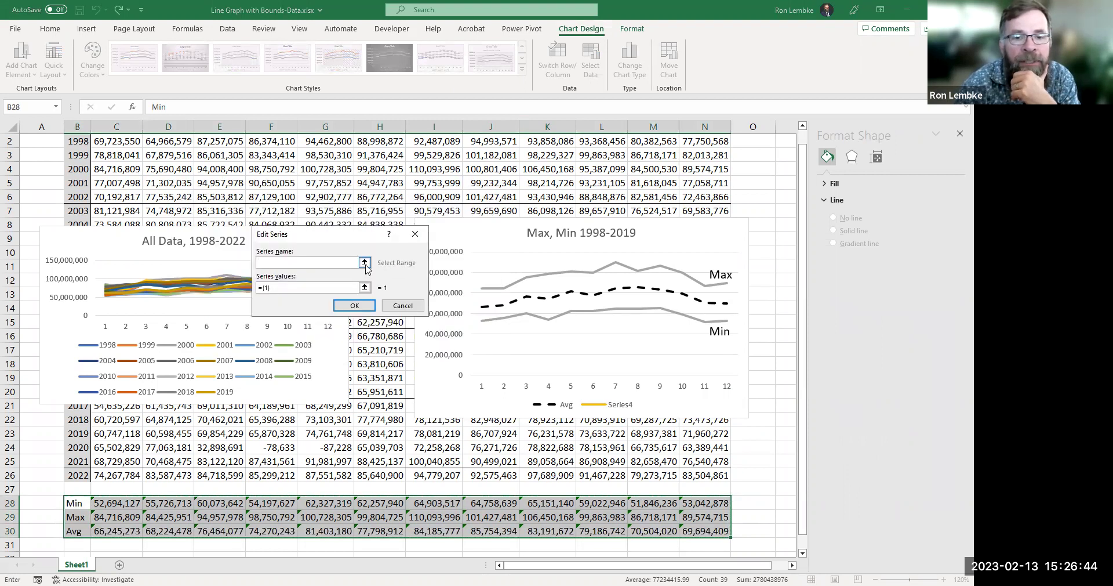
pyautogui.click(366, 265)
pyautogui.click(75, 474)
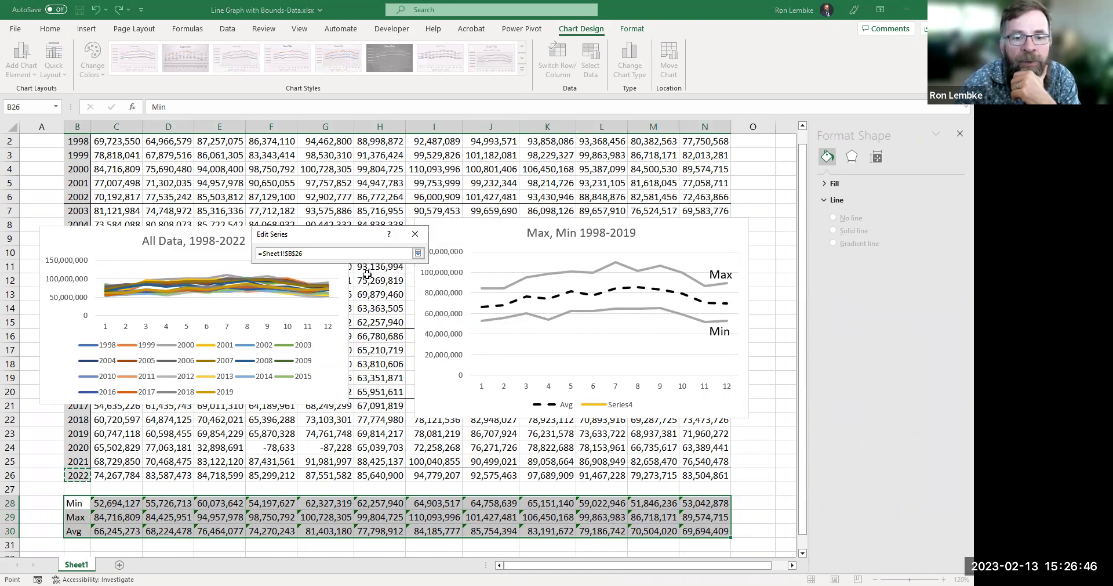
pyautogui.click(417, 252)
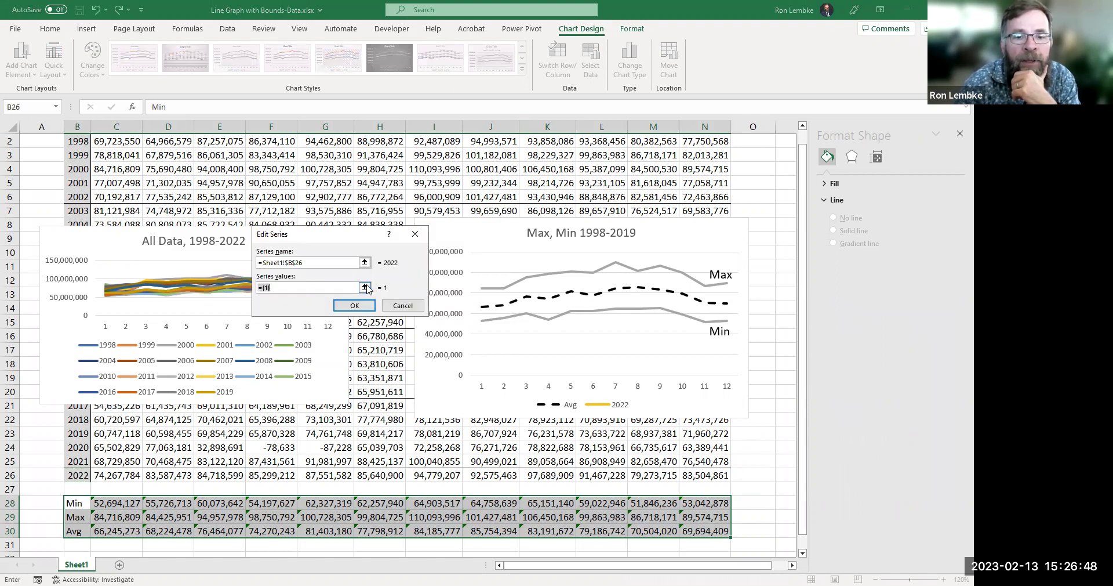
# Set the new series values to C26:N26 and confirm, adding the 2022 line
pyautogui.click(365, 287)
pyautogui.click(116, 475)
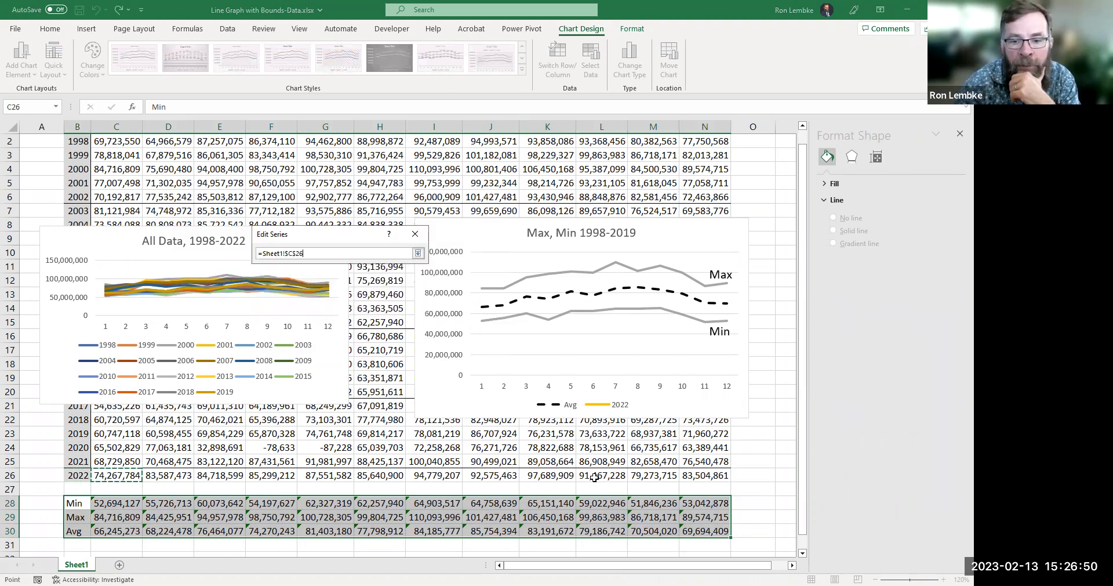
pyautogui.keyDown('shift'); pyautogui.click(688, 475); pyautogui.keyUp('shift')
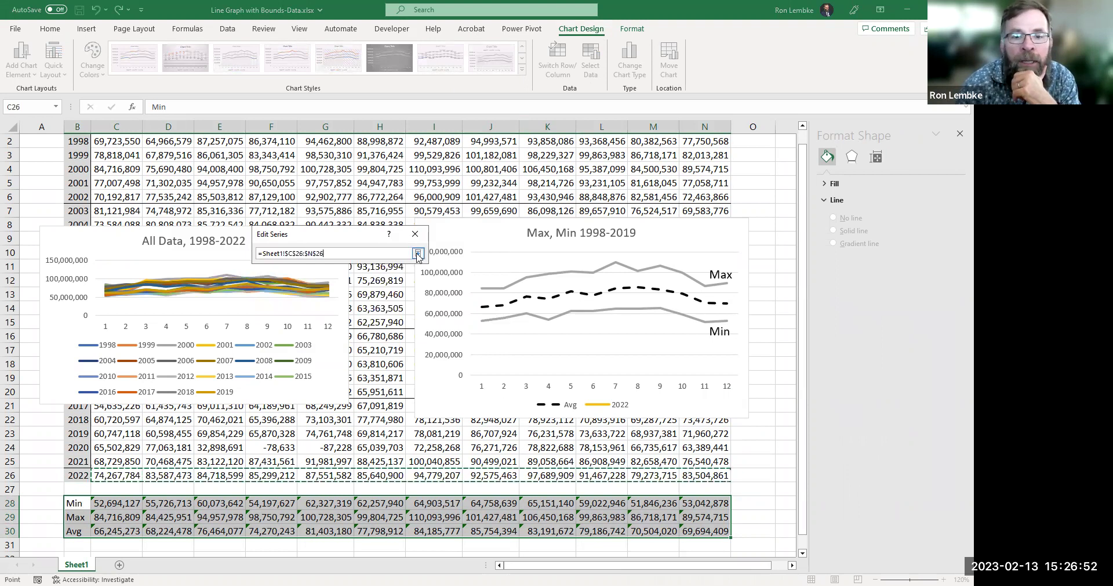
pyautogui.click(417, 253)
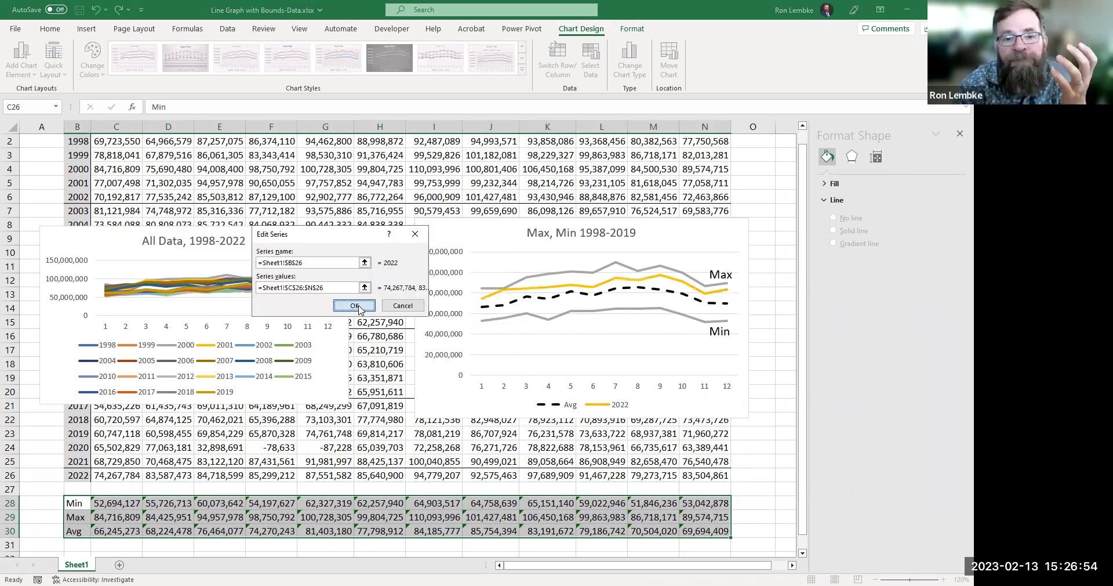
pyautogui.click(355, 306)
pyautogui.click(434, 352)
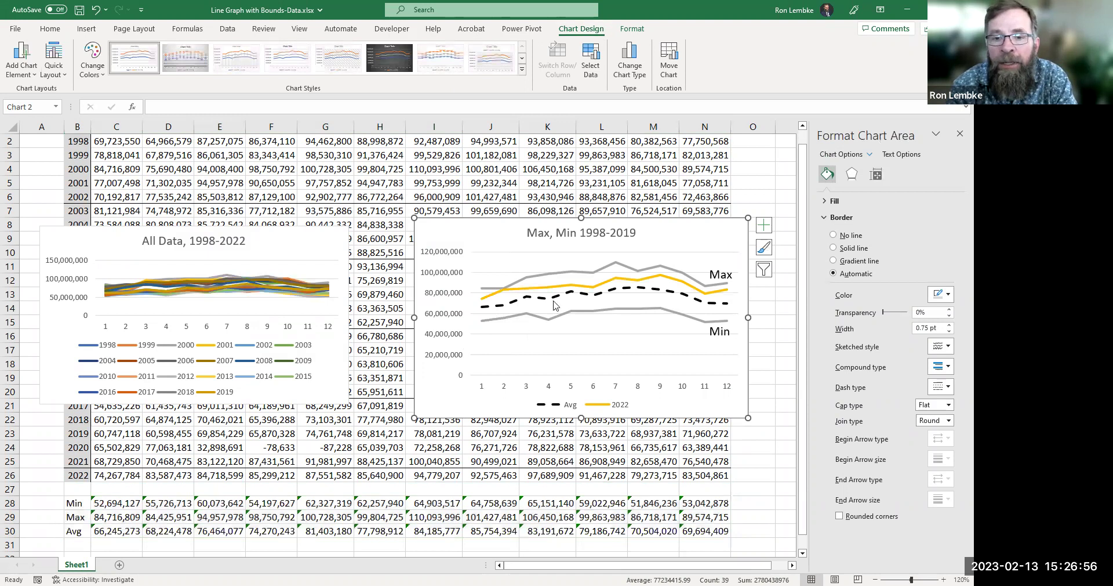
pyautogui.click(556, 288)
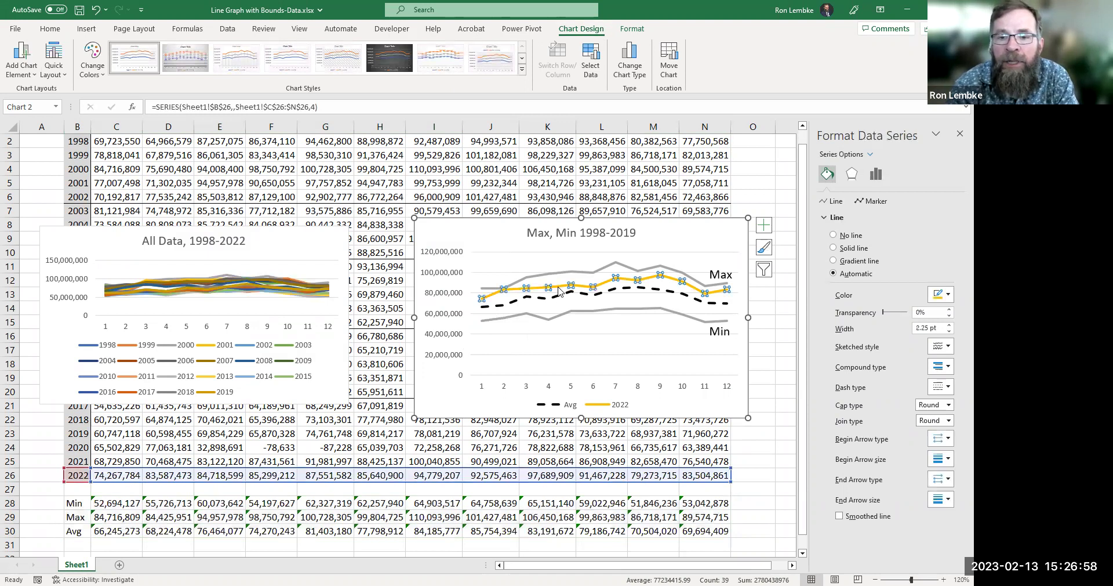
# Change the 2022 line's outline colour from yellow to blue, then deselect the chart
pyautogui.rightClick(558, 287)
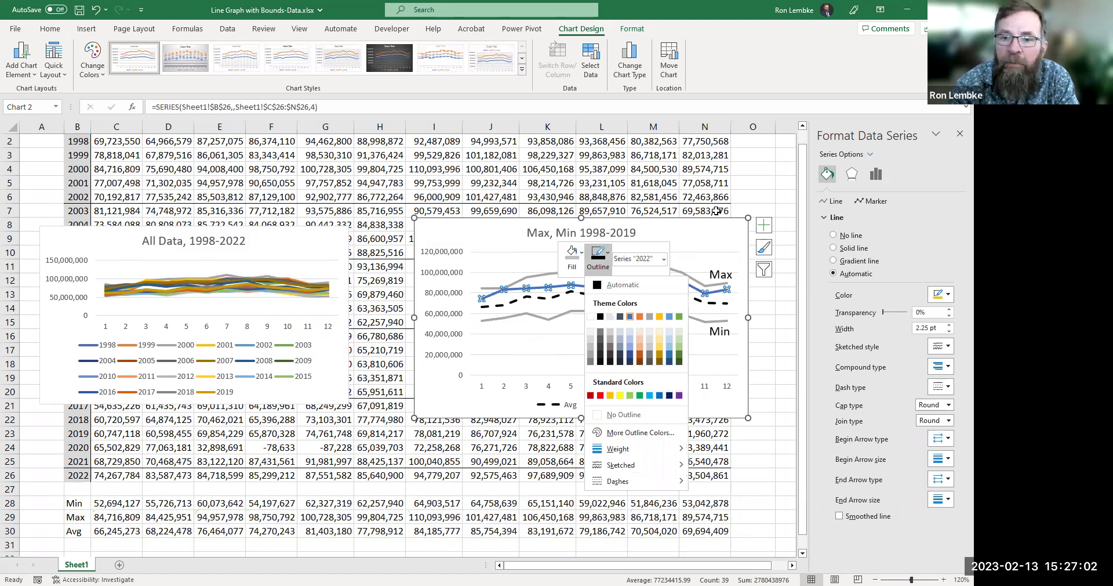
pyautogui.click(715, 230)
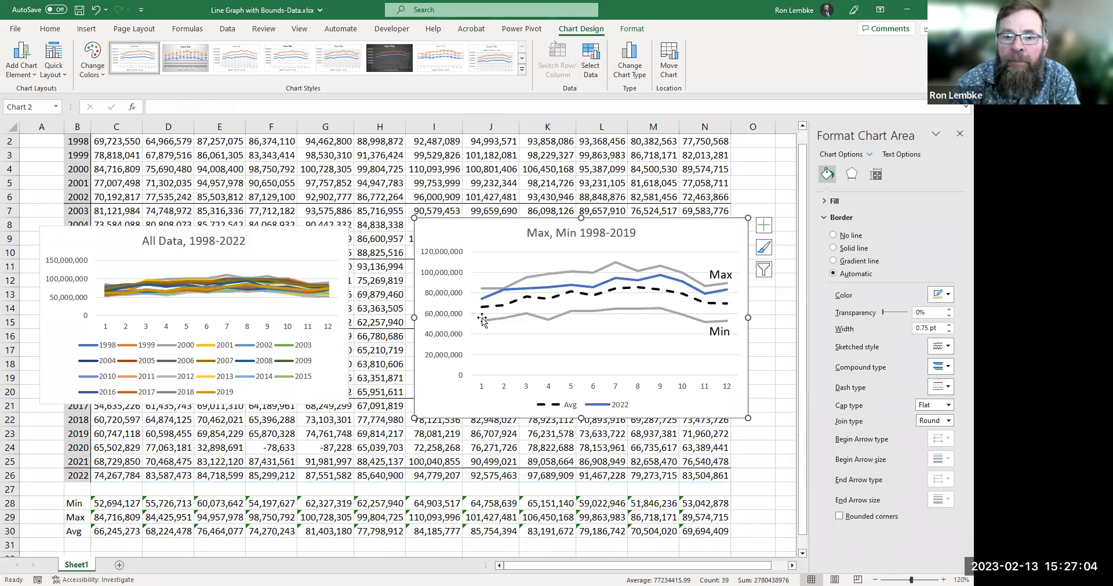
pyautogui.click(496, 255)
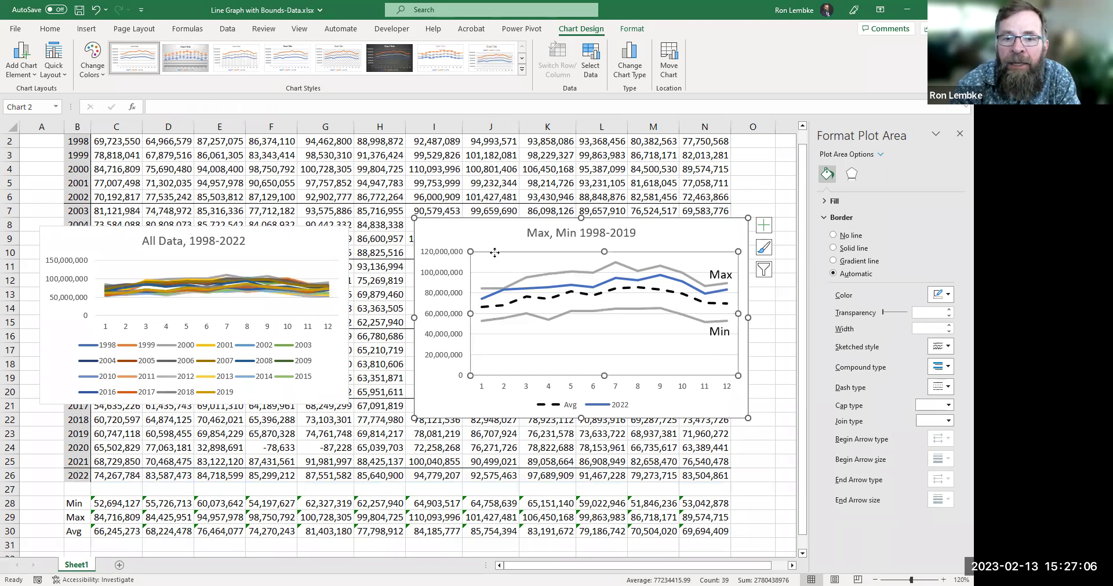
pyautogui.click(498, 272)
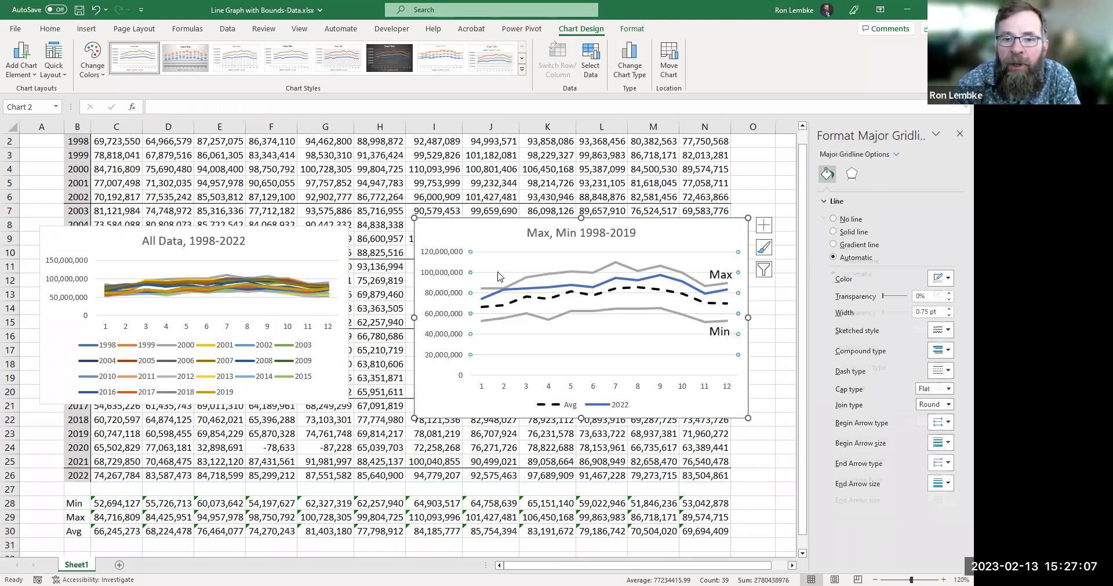
pyautogui.click(464, 282)
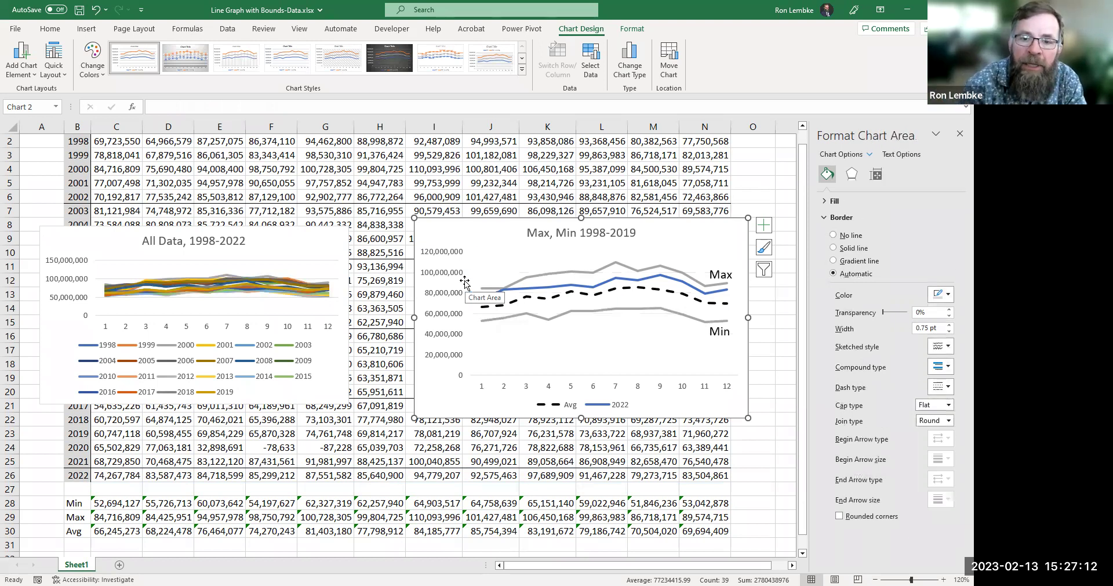
pyautogui.click(777, 445)
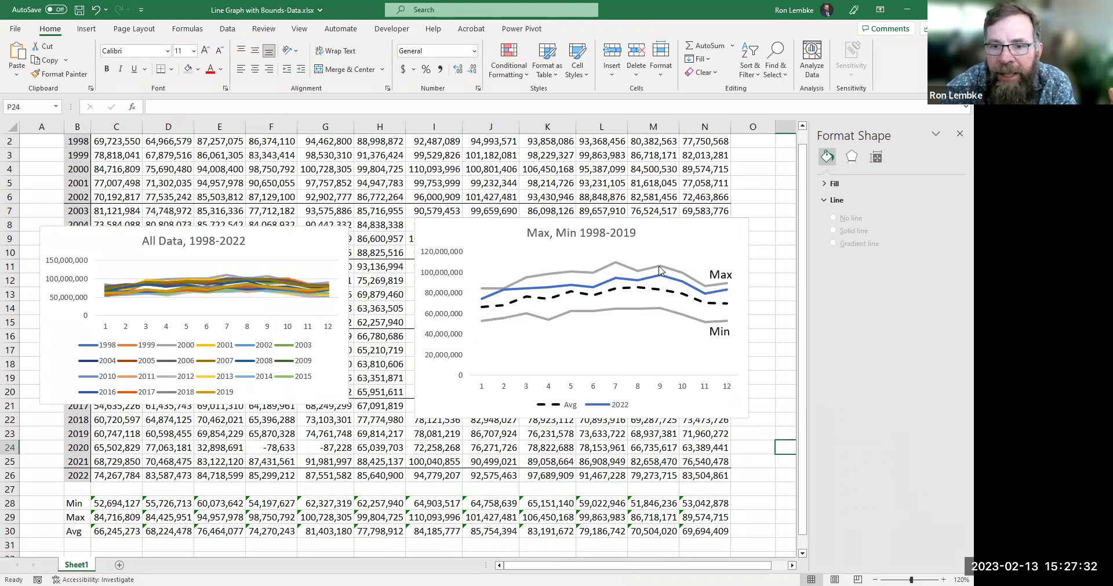
# Delete the All Data chart's legend and drag its bottom edge down to make it taller
pyautogui.moveTo(660, 279)
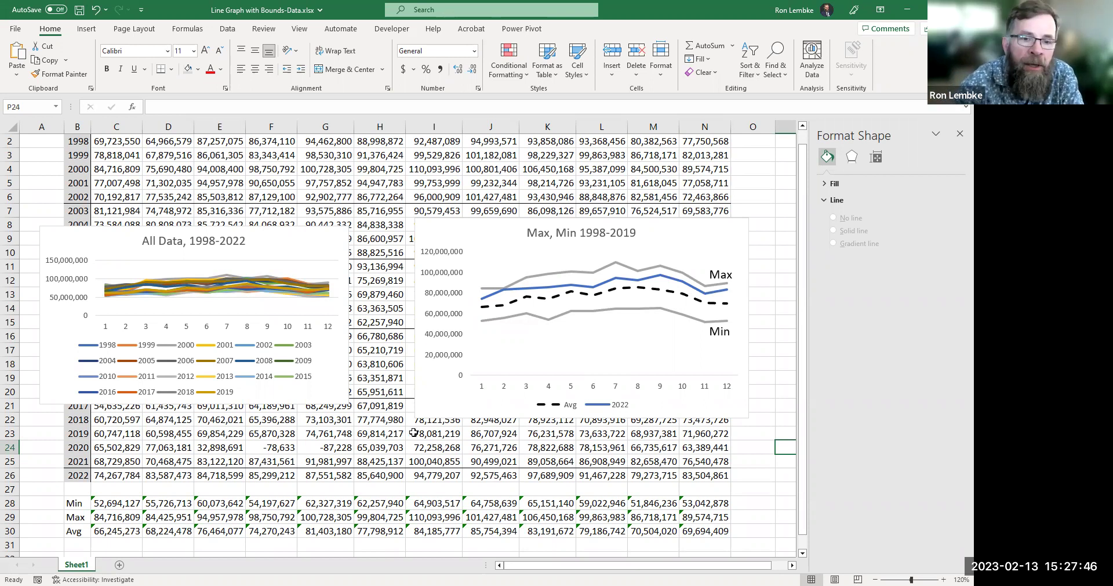
pyautogui.click(239, 354)
pyautogui.press('Delete')
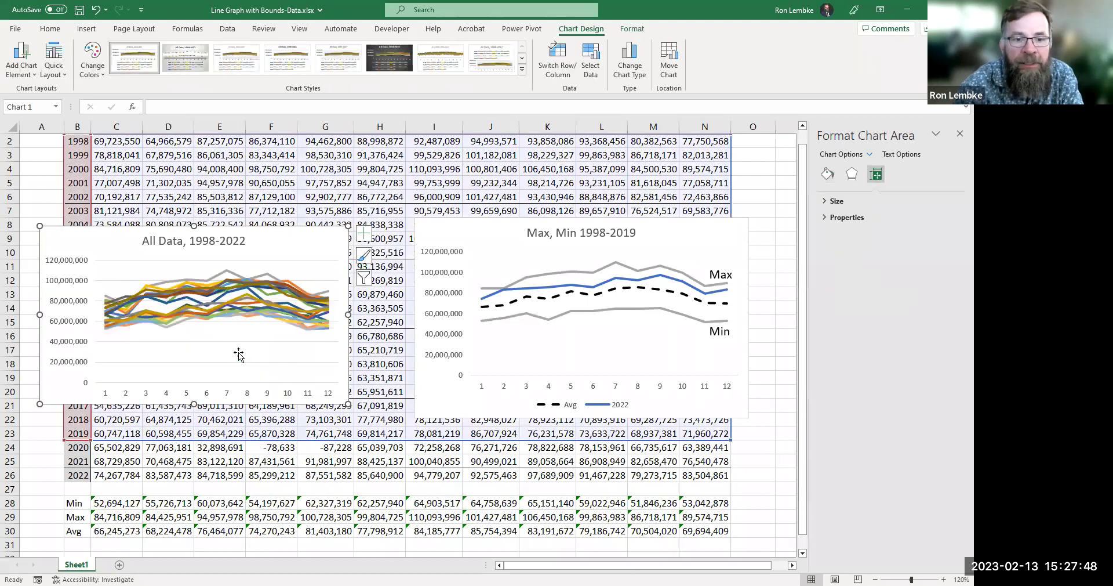
pyautogui.moveTo(194, 400); pyautogui.dragTo(194, 424)
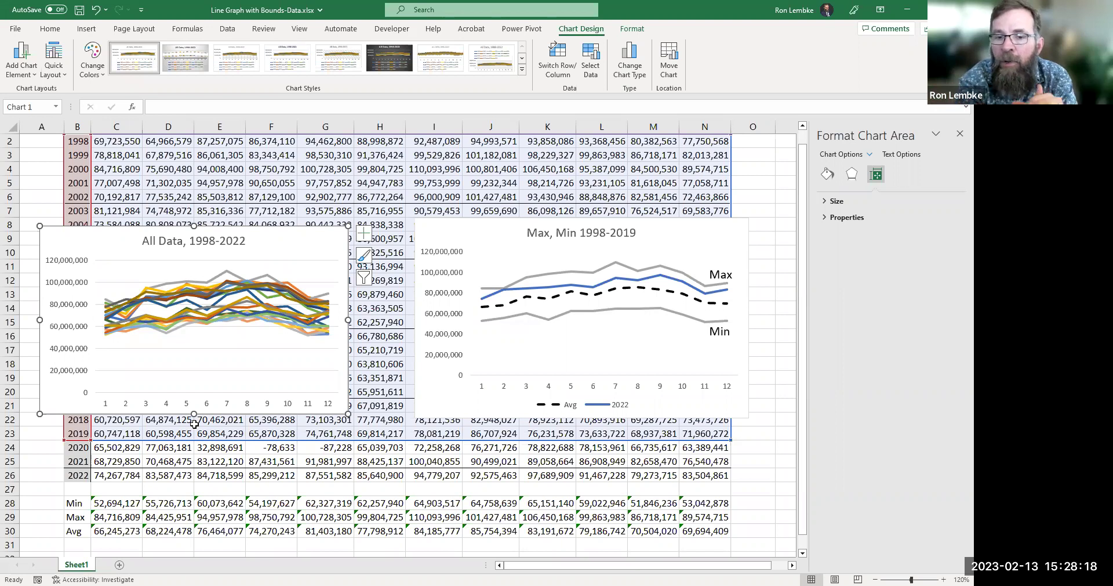
# Give the Max line a Round Dot dash style
pyautogui.click(631, 273)
pyautogui.rightClick(631, 273)
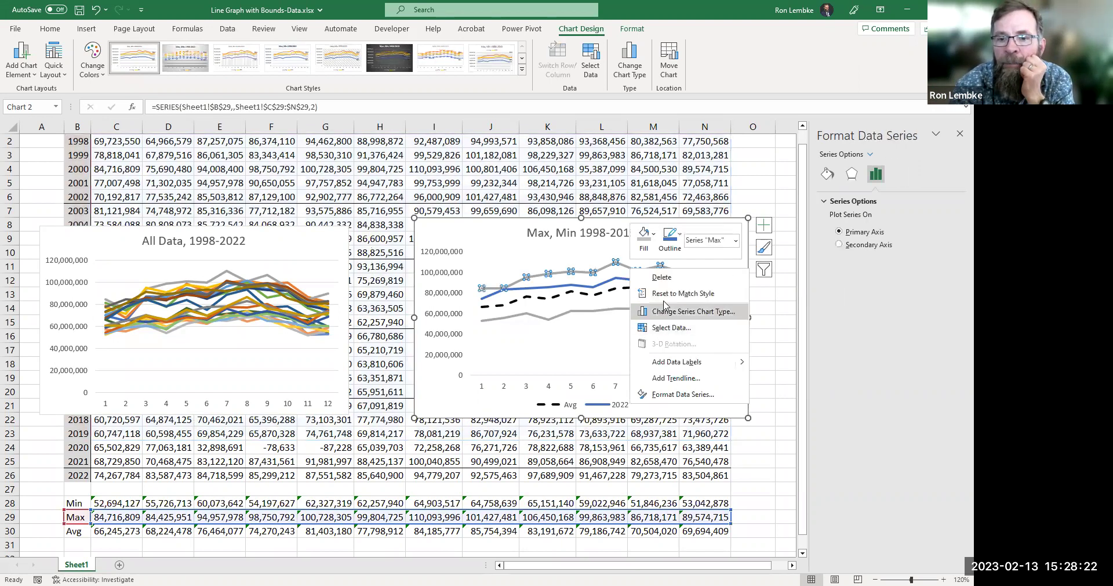
pyautogui.click(682, 234)
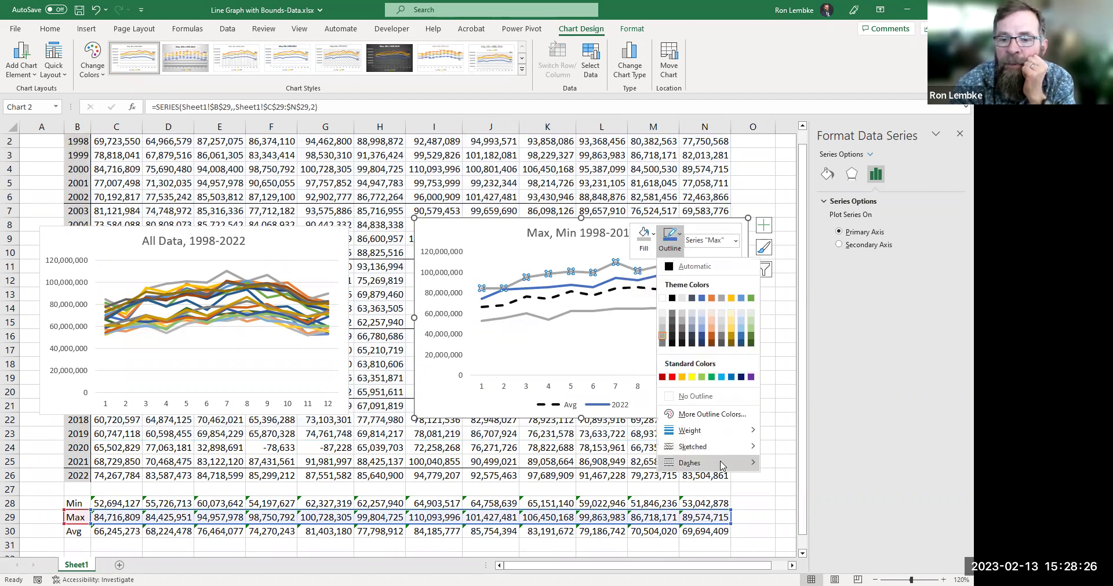
pyautogui.moveTo(721, 462)
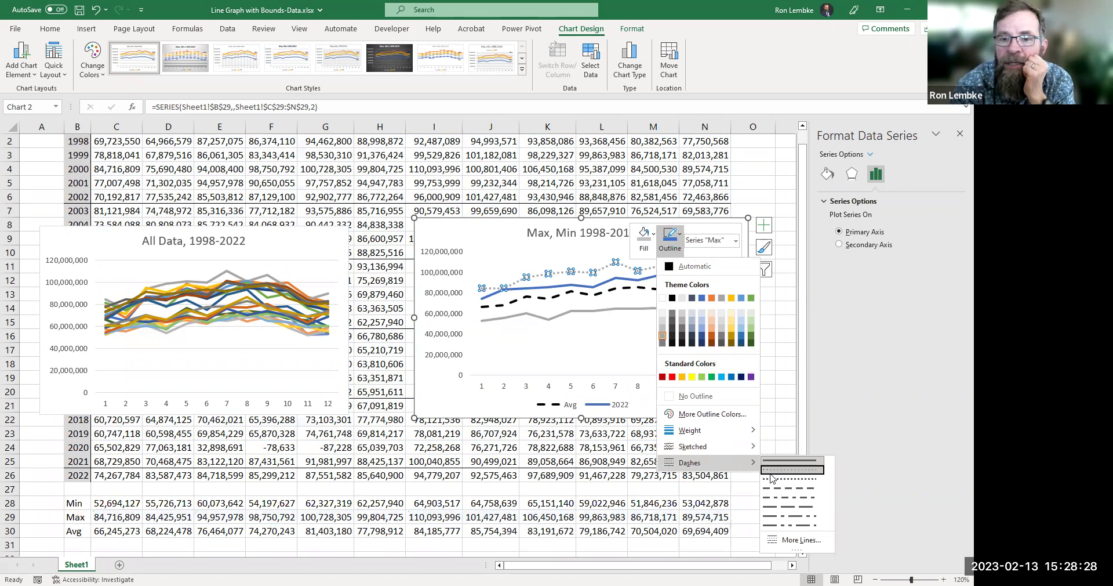
pyautogui.click(675, 335)
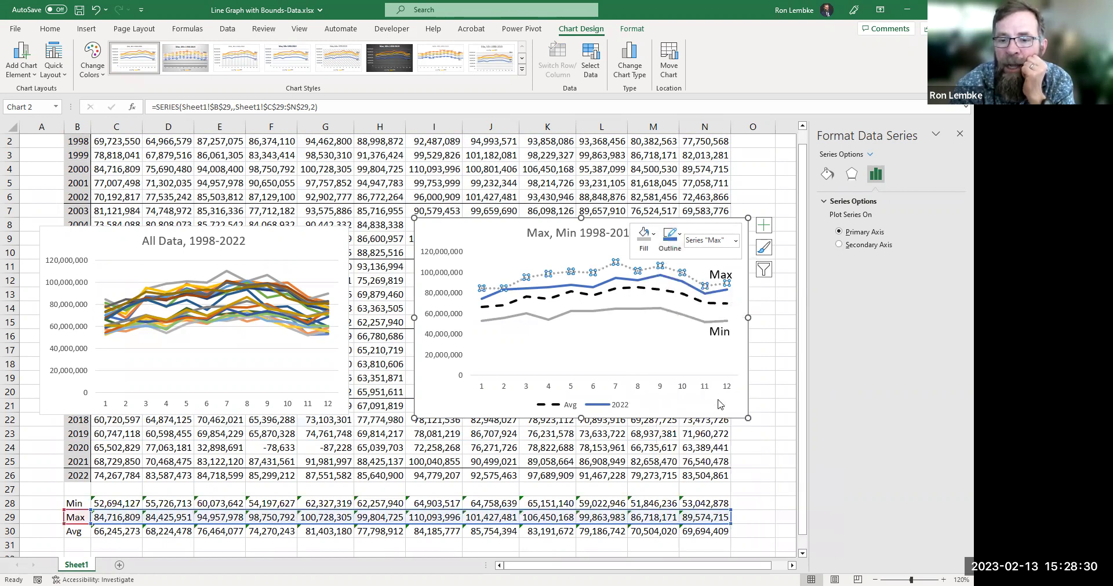
# Give the Min line the same Round Dot style, then deselect the chart
pyautogui.rightClick(678, 316)
pyautogui.click(716, 293)
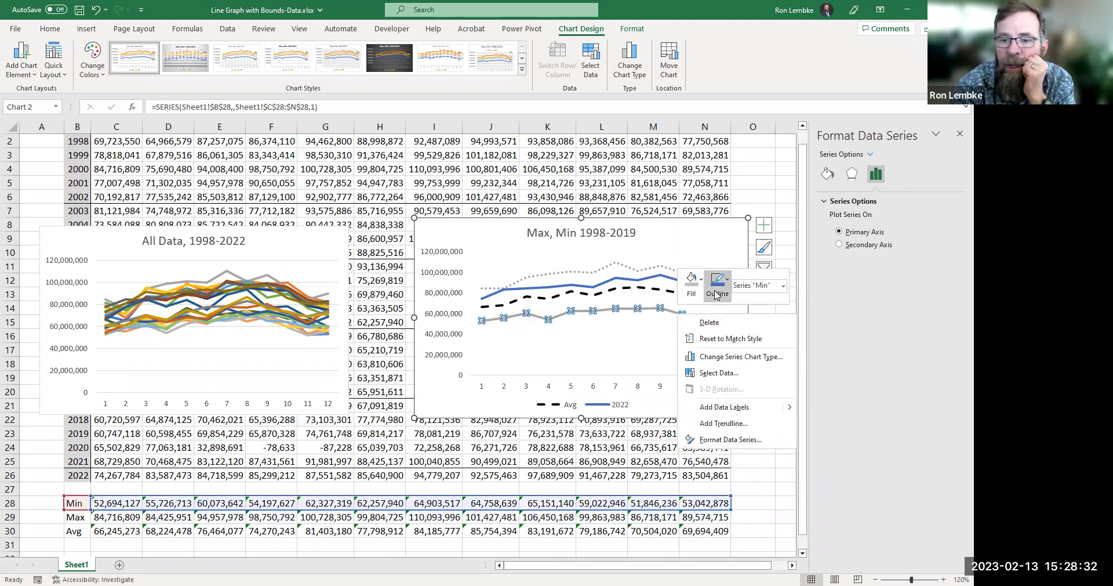
pyautogui.moveTo(797, 508)
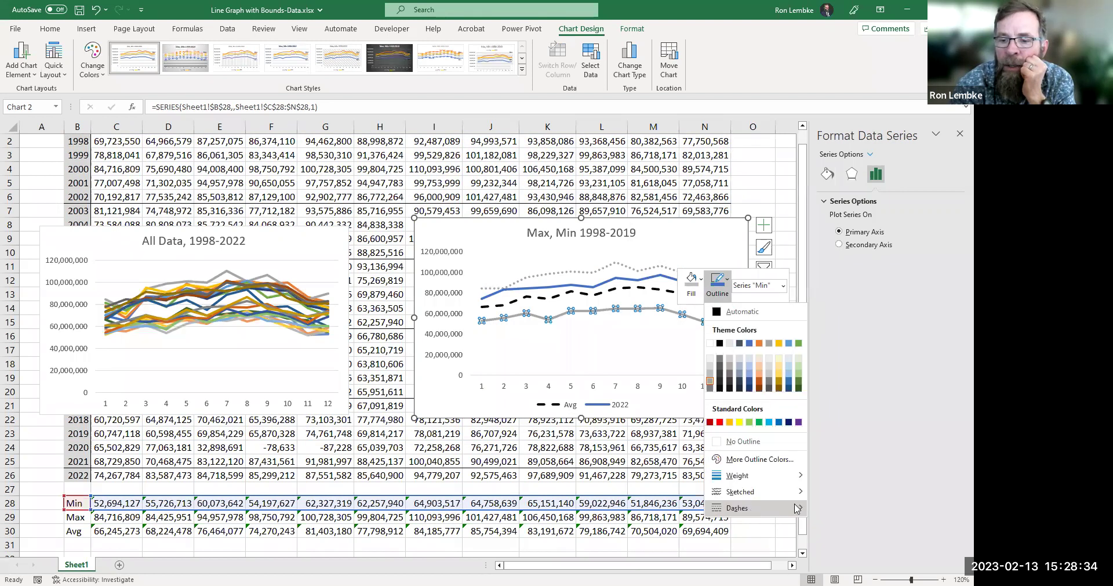
pyautogui.click(839, 502)
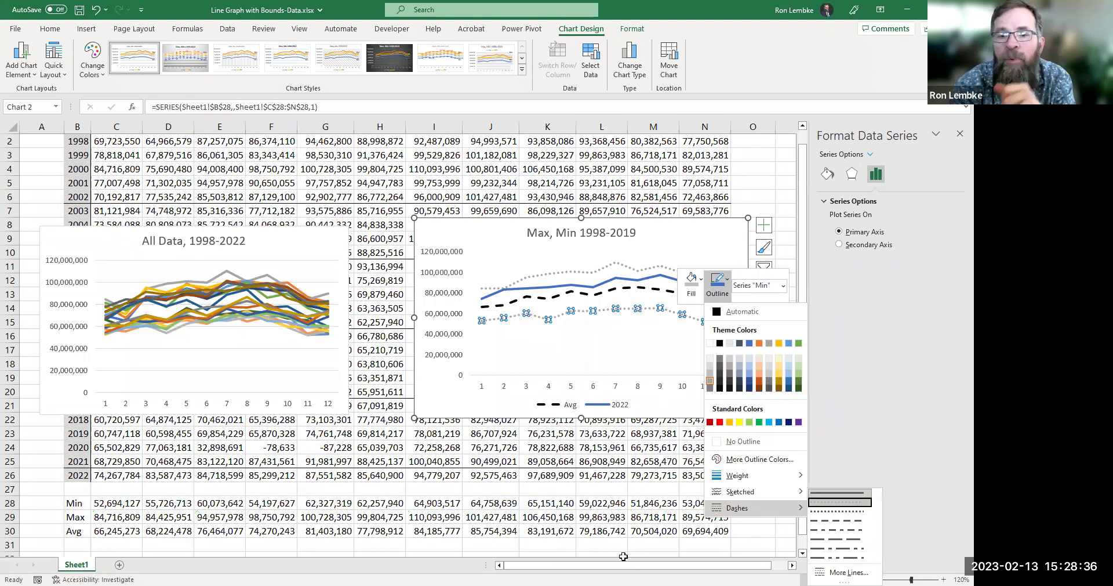
pyautogui.click(743, 183)
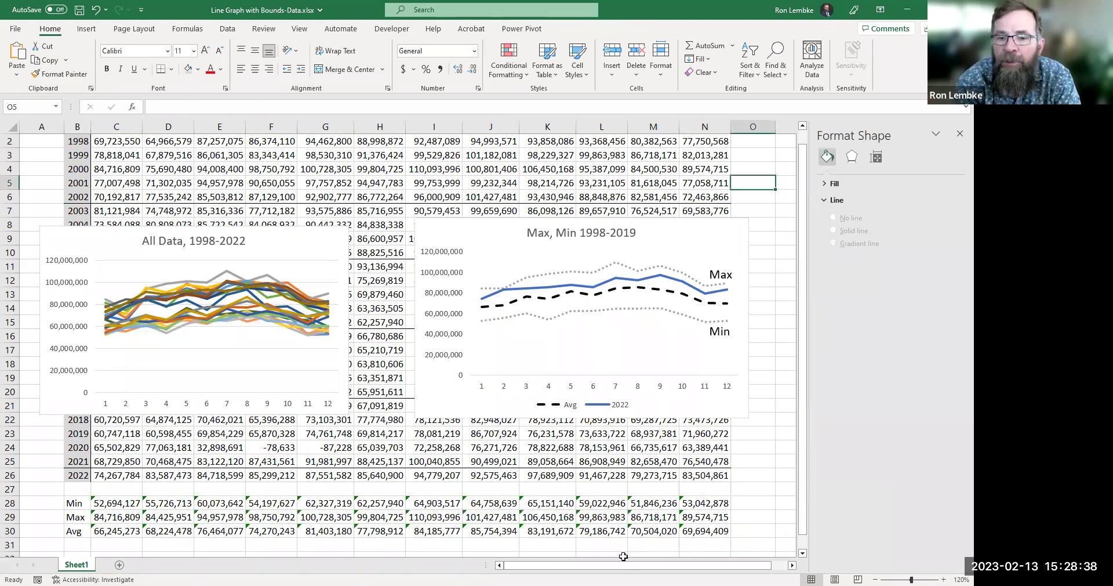